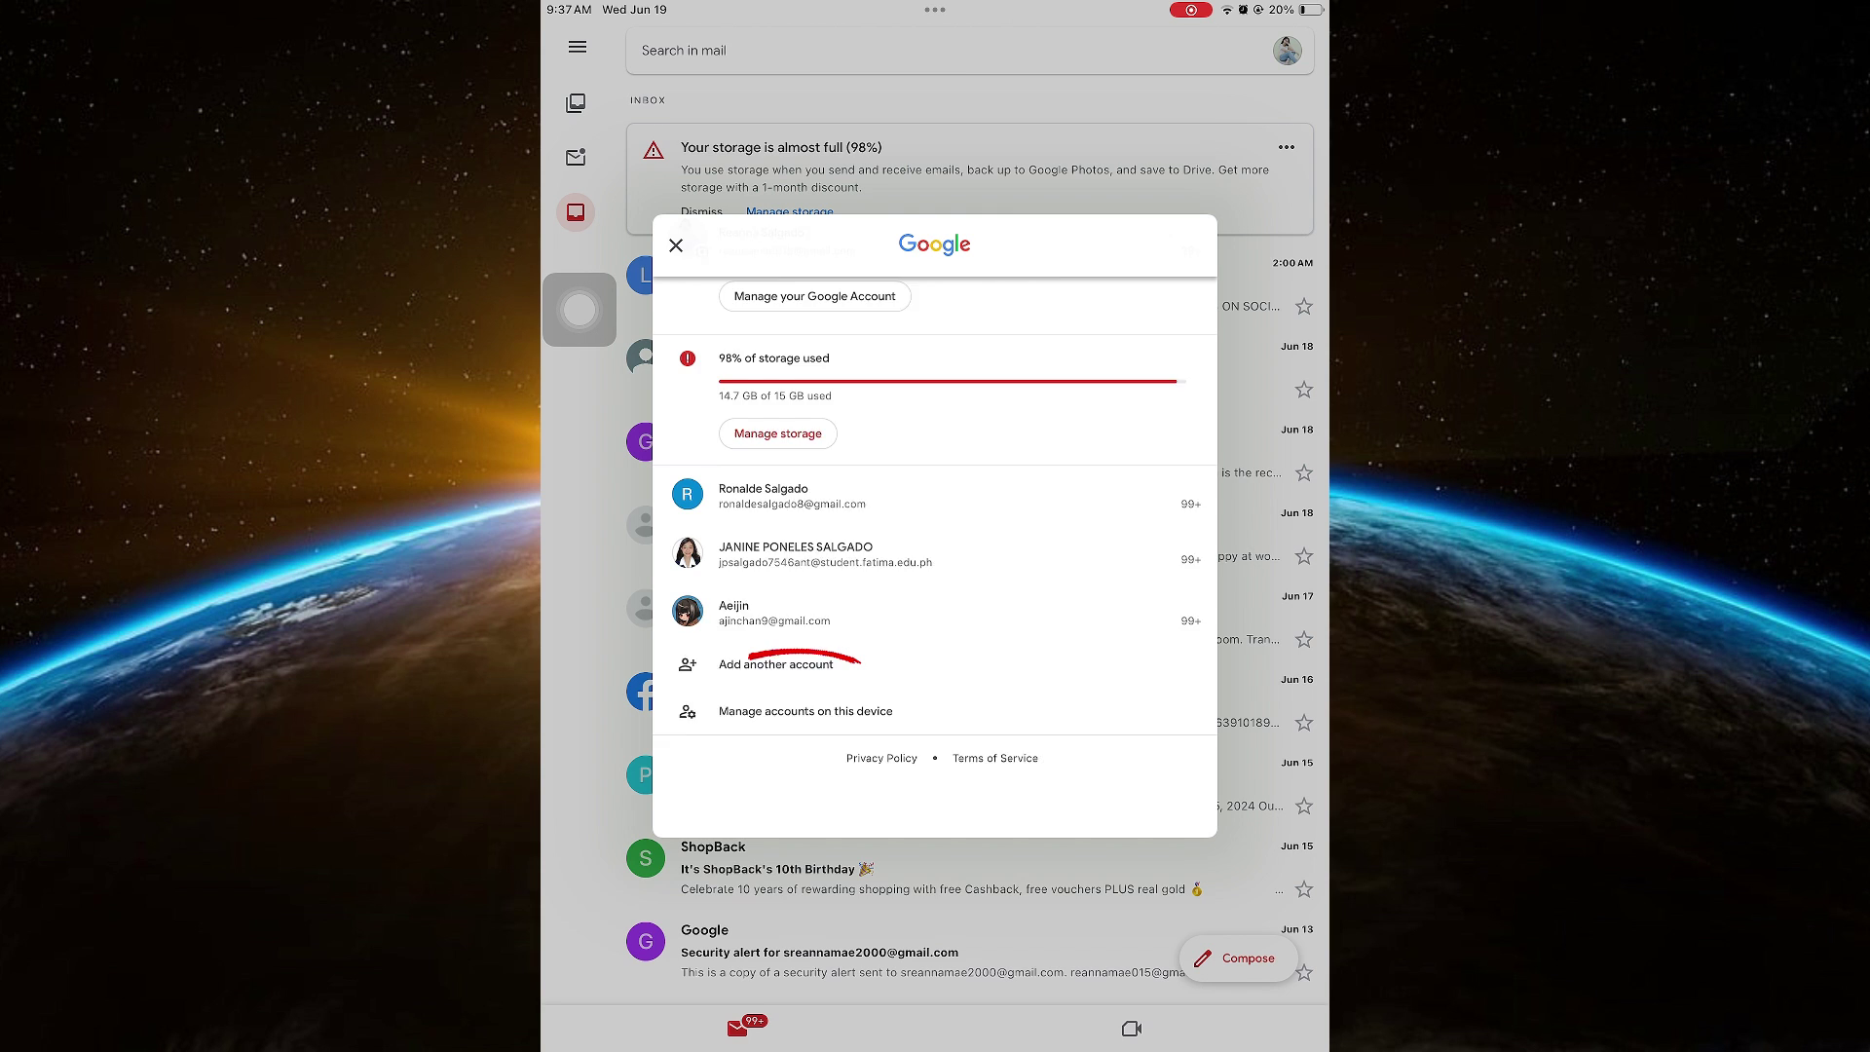
Add another account with Google as the provider, allowing sign-in through google.com
left_click(776, 665)
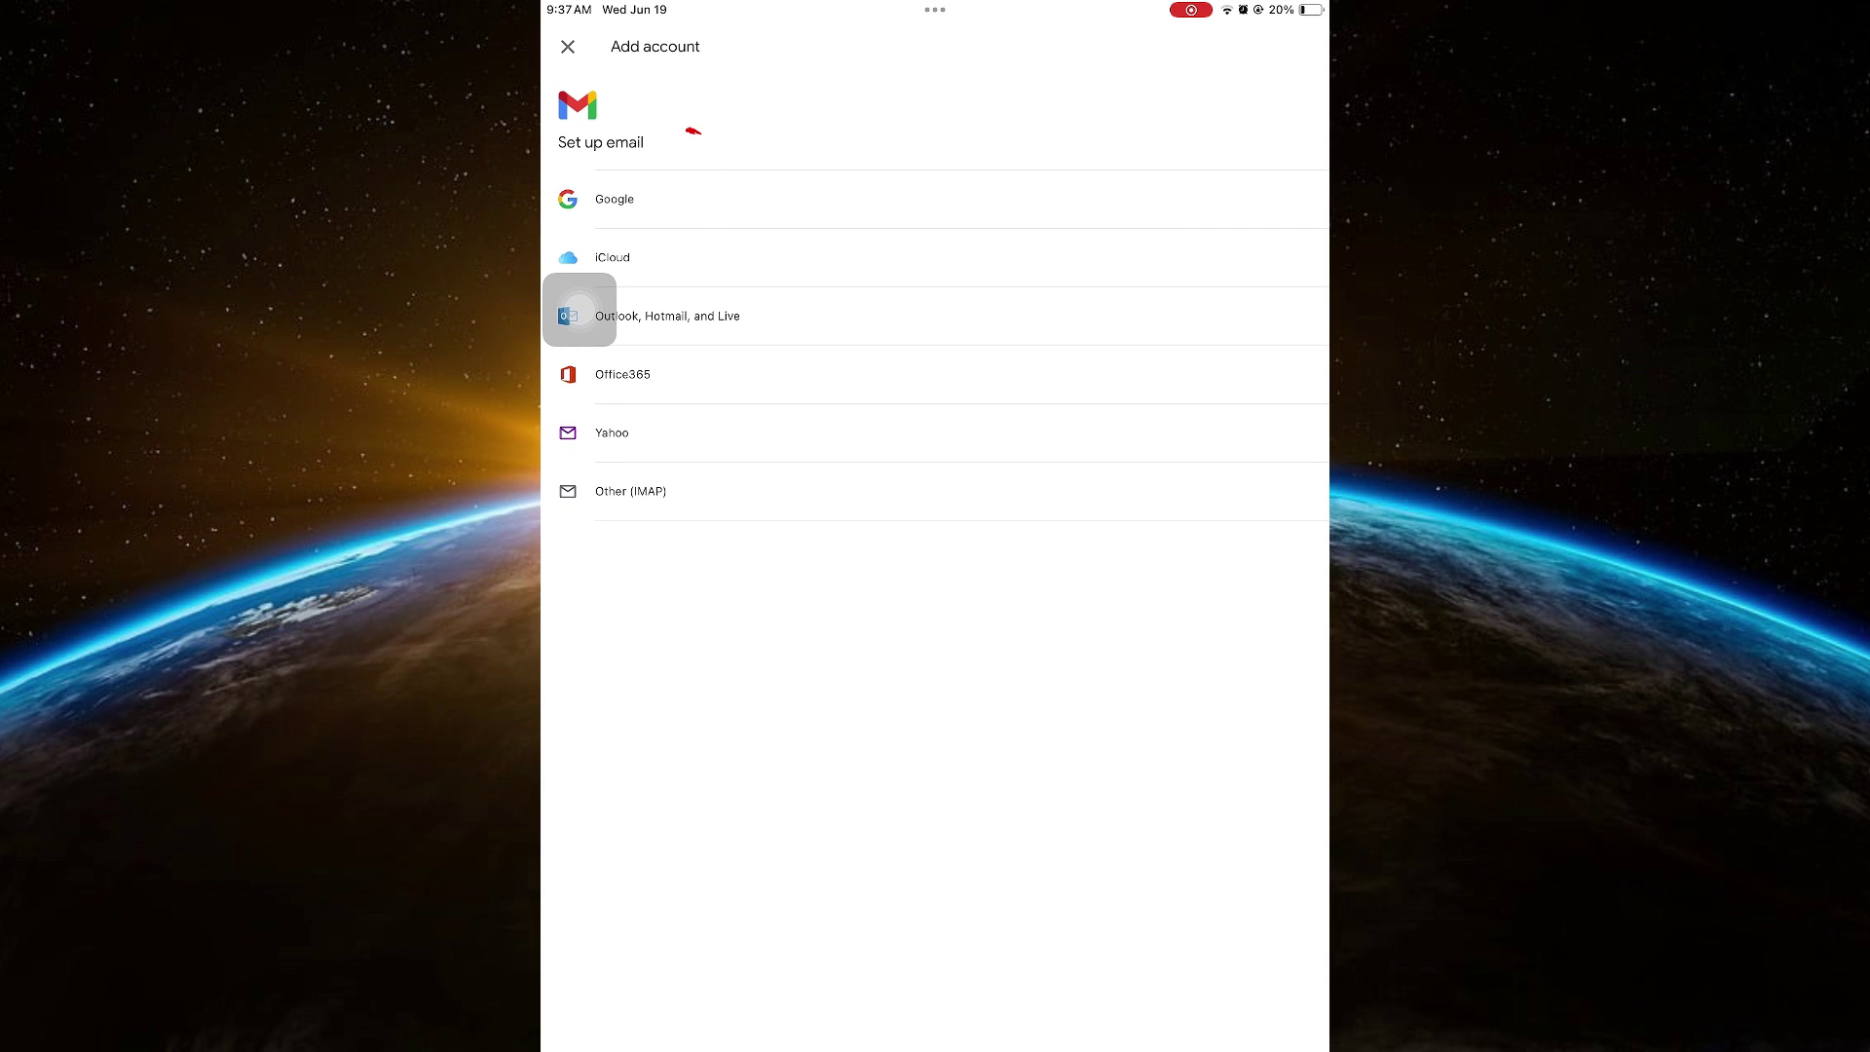
left_click(613, 199)
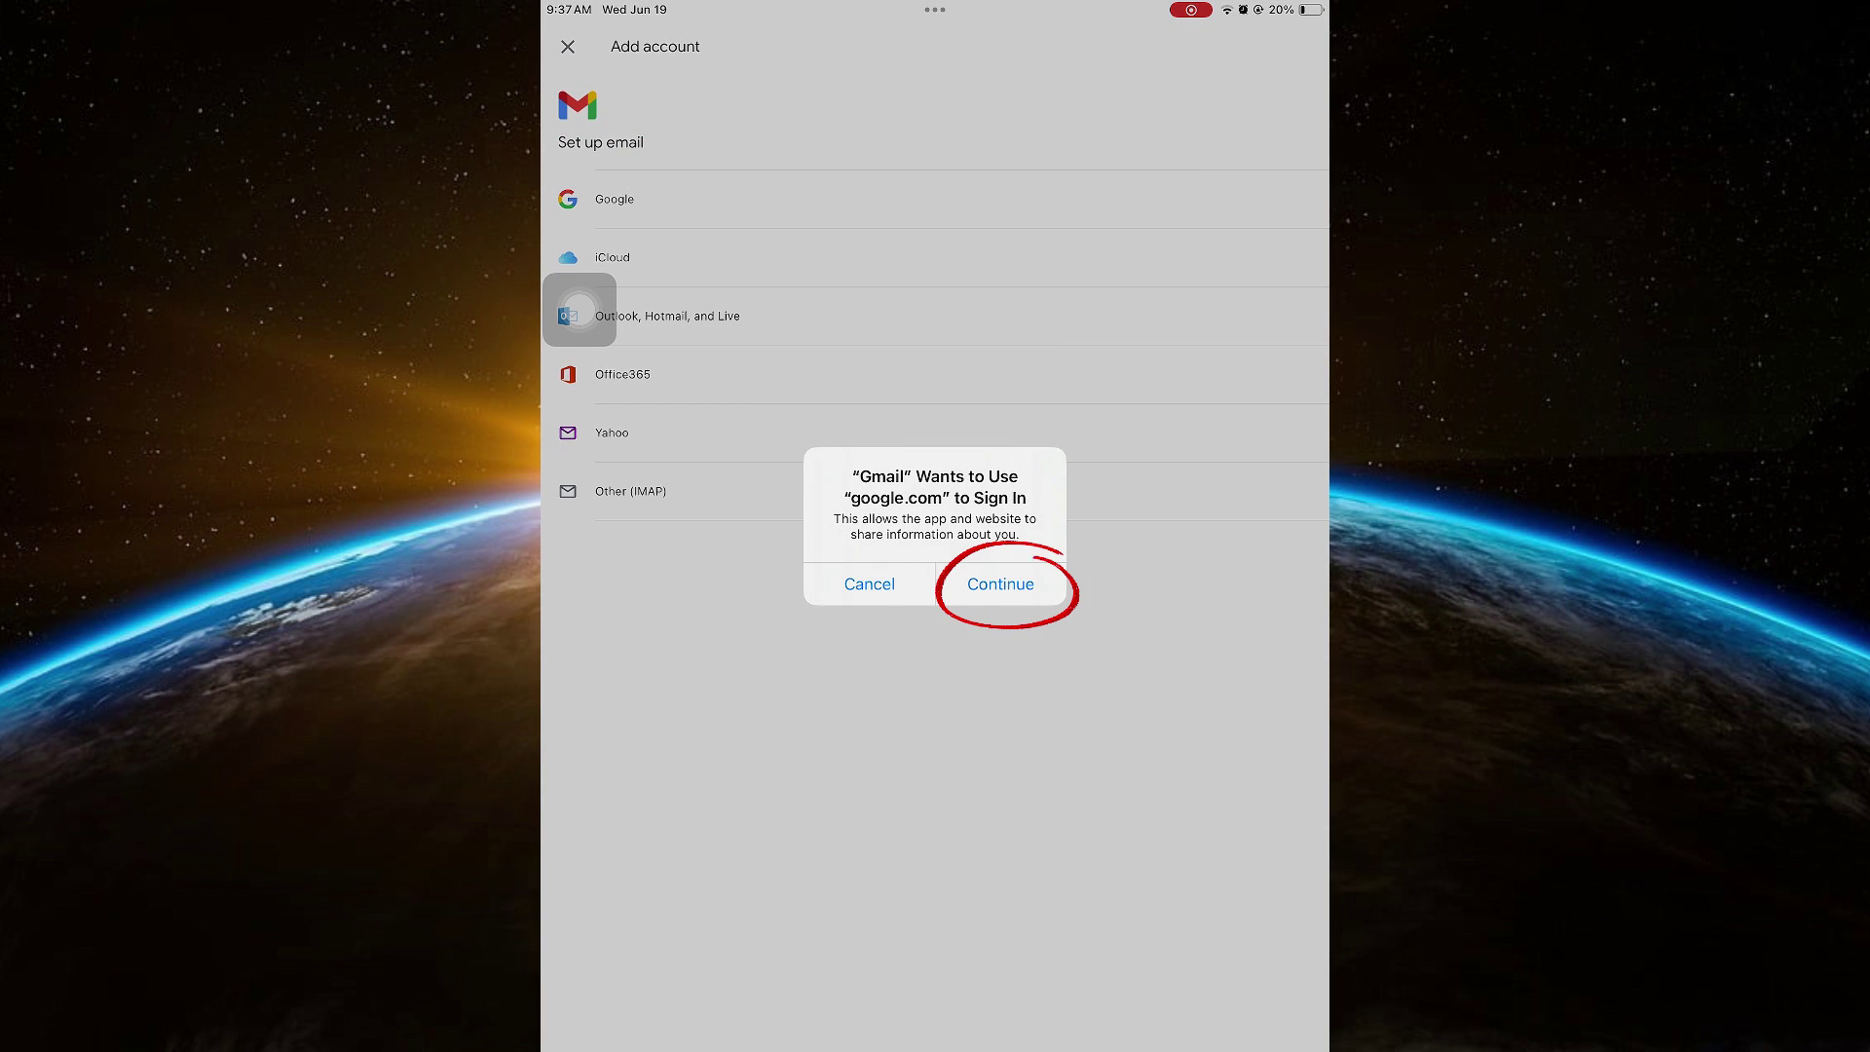
left_click(999, 582)
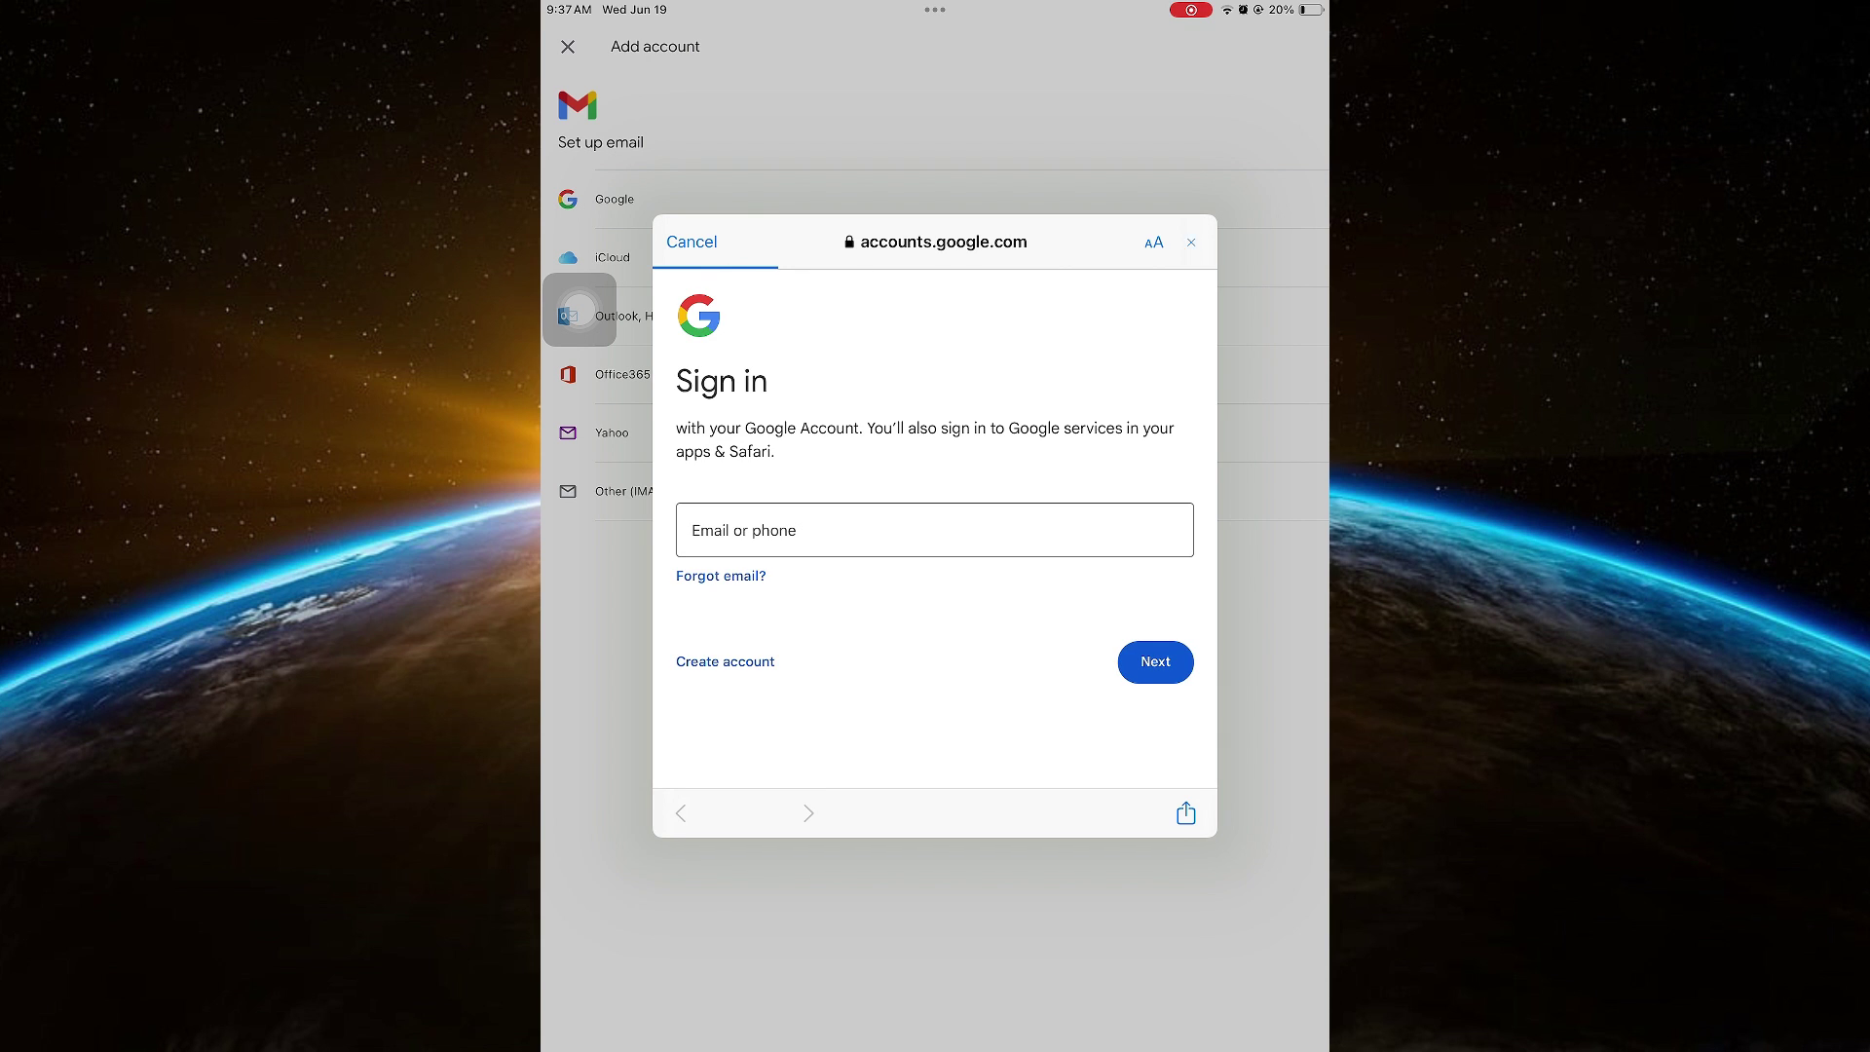
Sign in with the account's email and its saved password, then submit
left_click(935, 528)
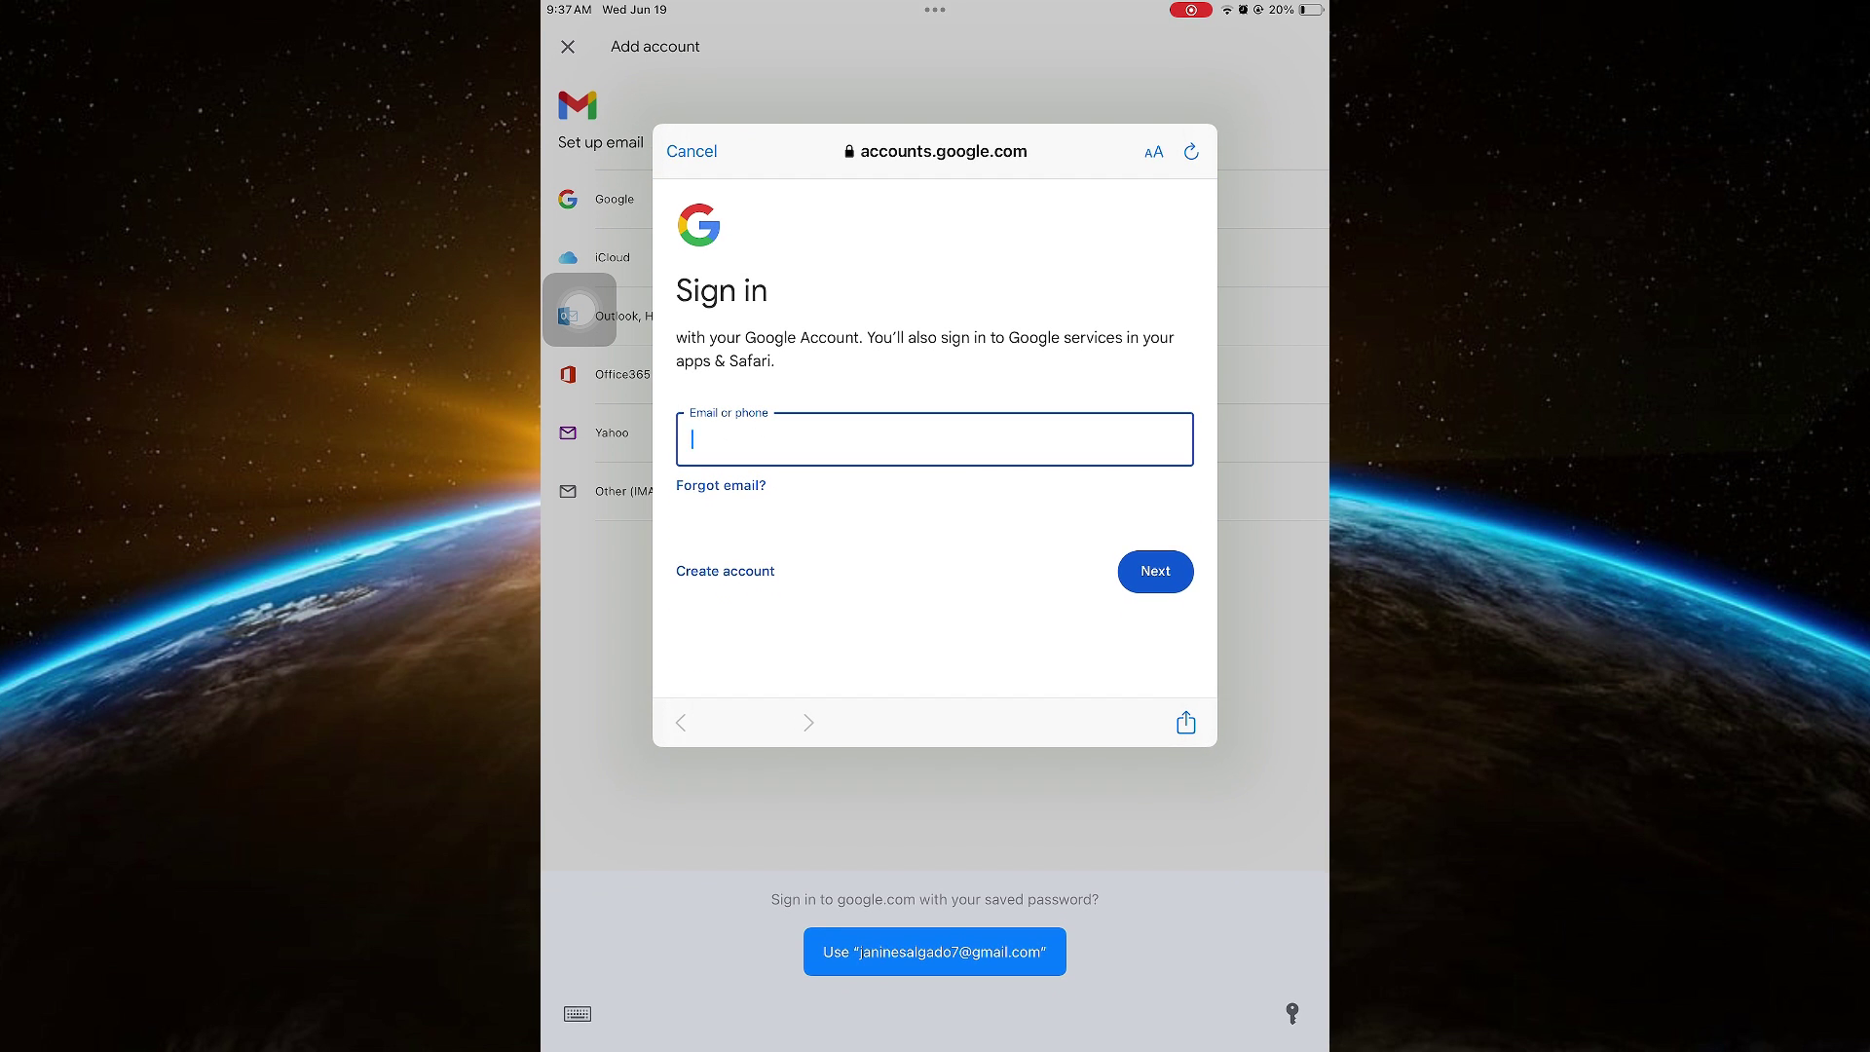
type("jan")
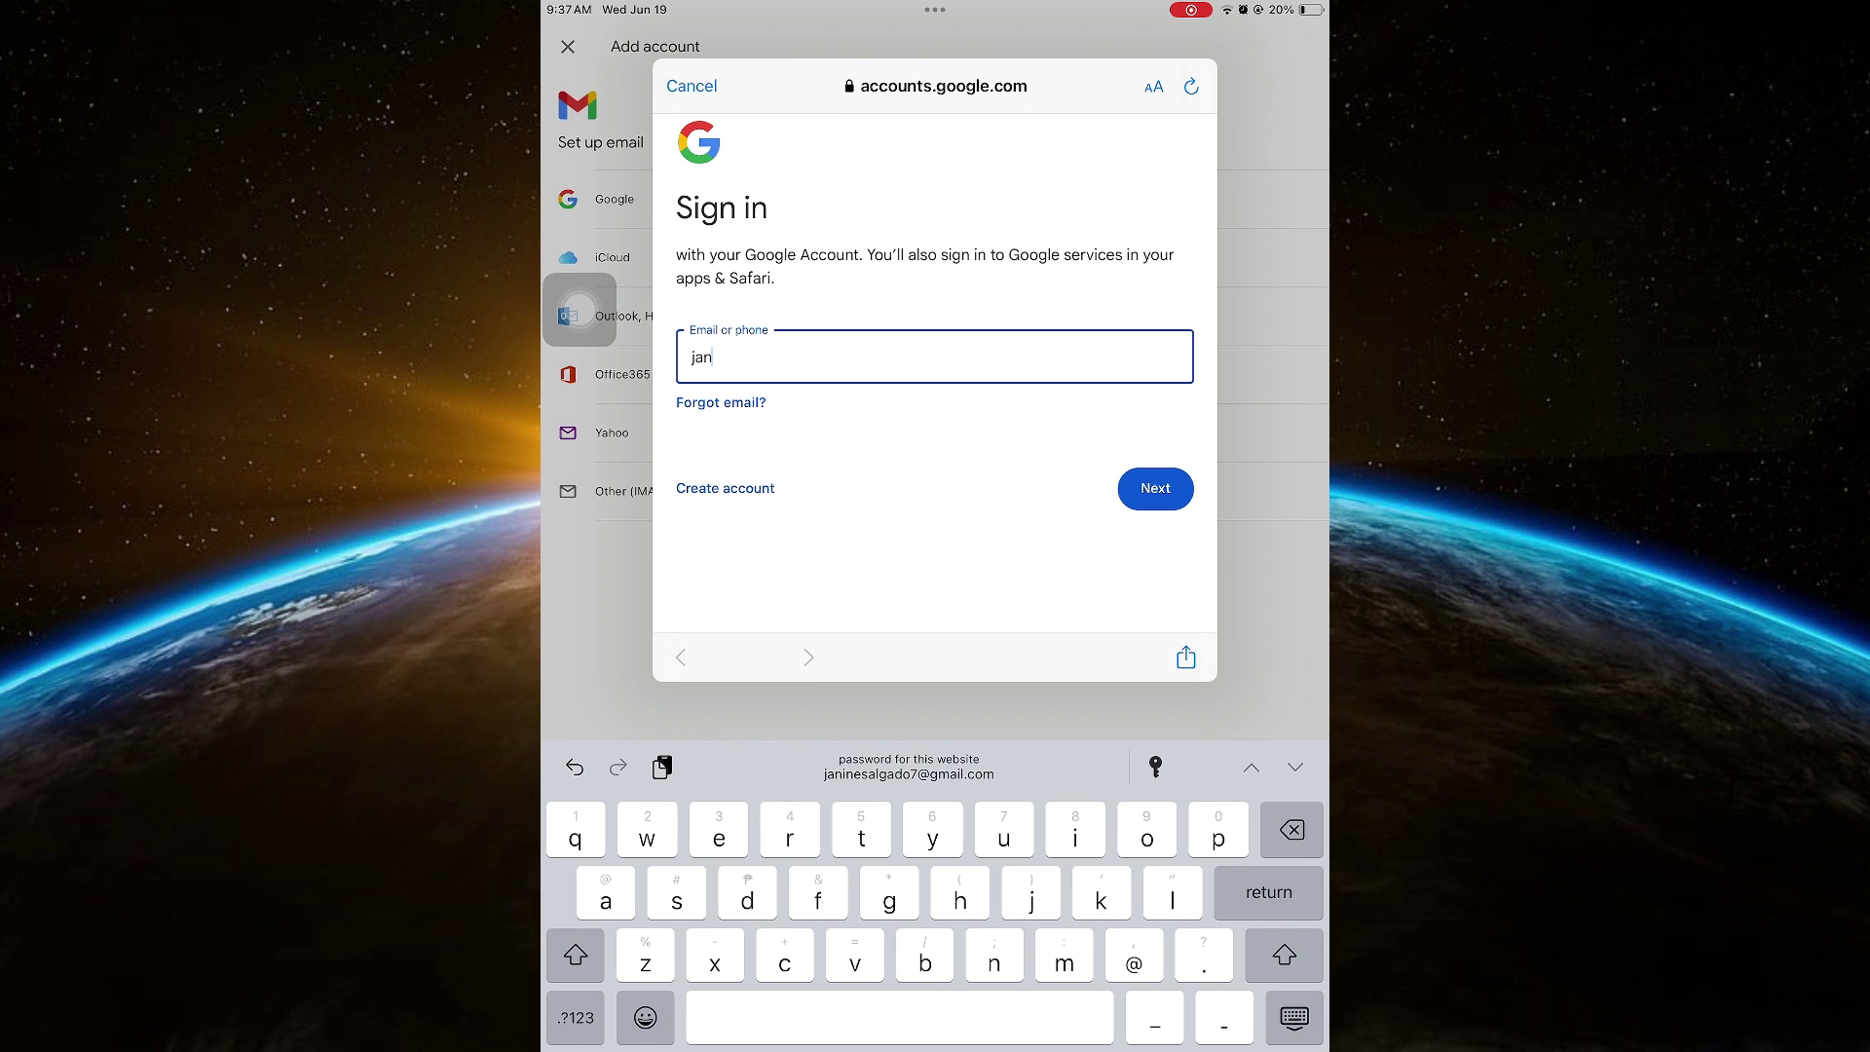
left_click(909, 765)
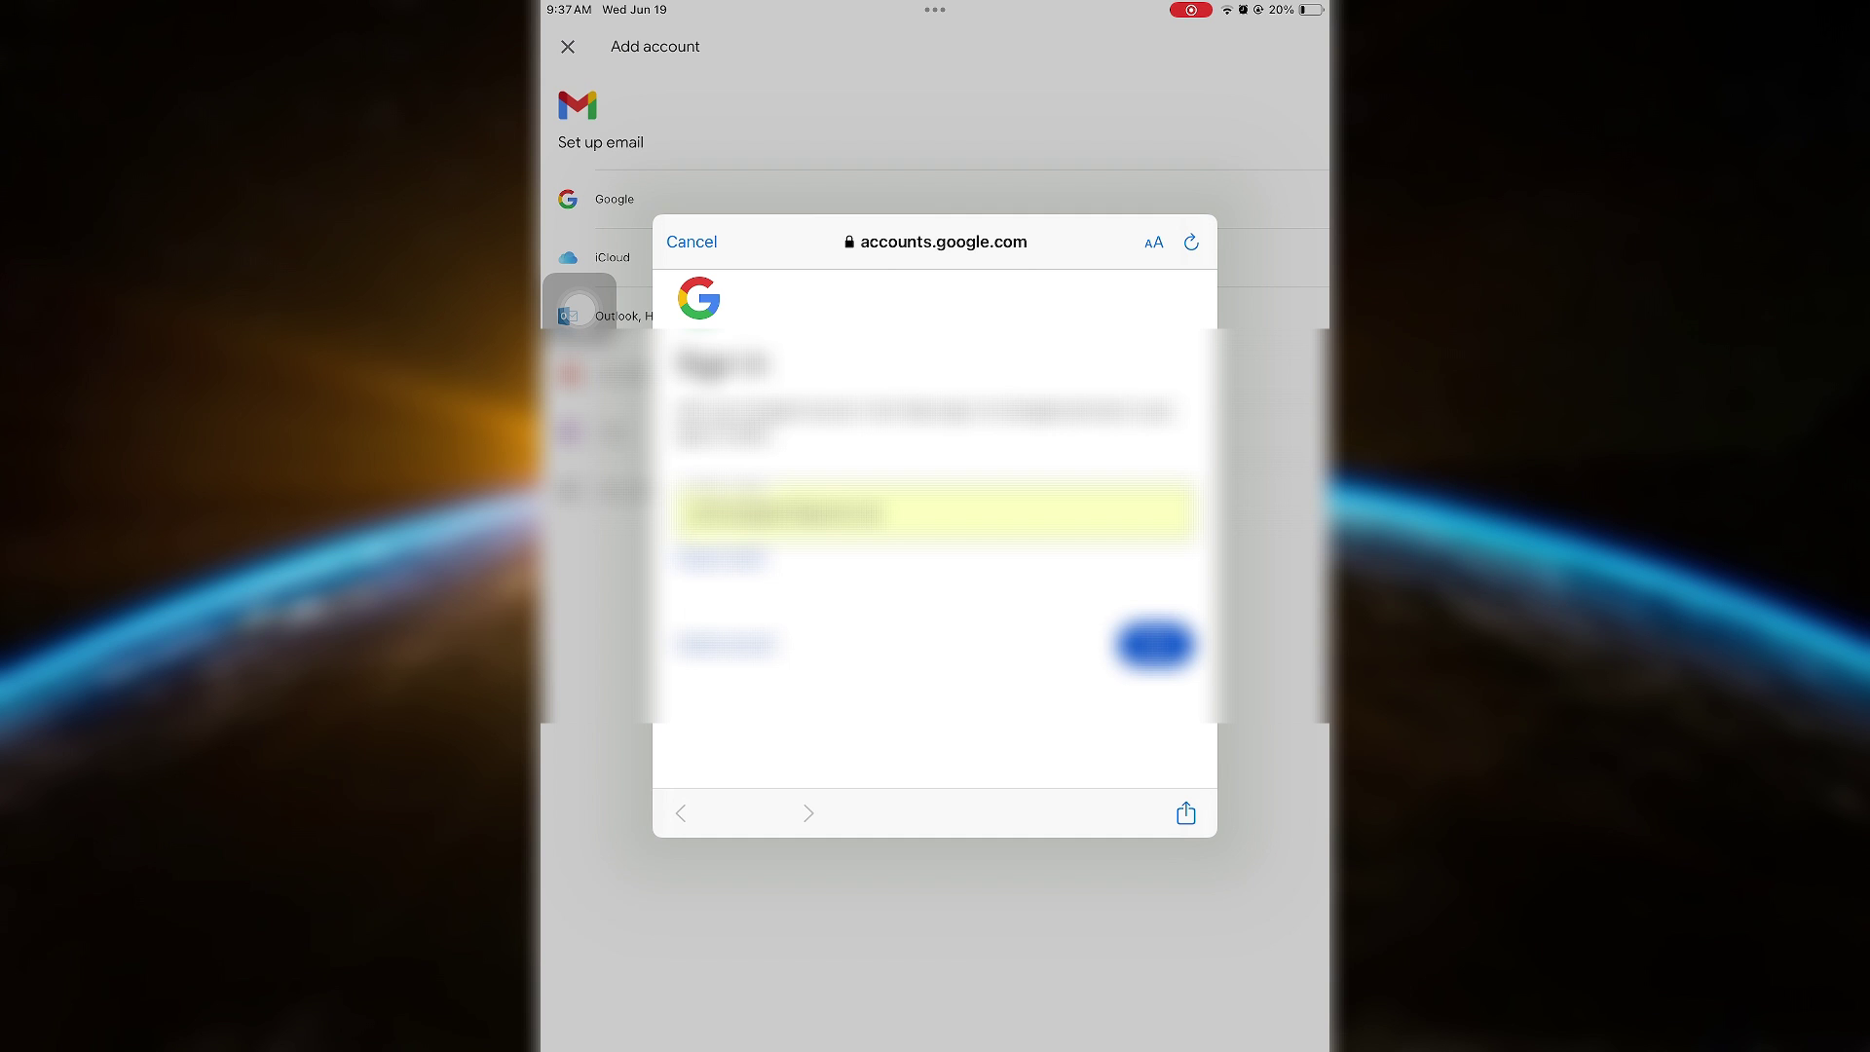
left_click(1156, 645)
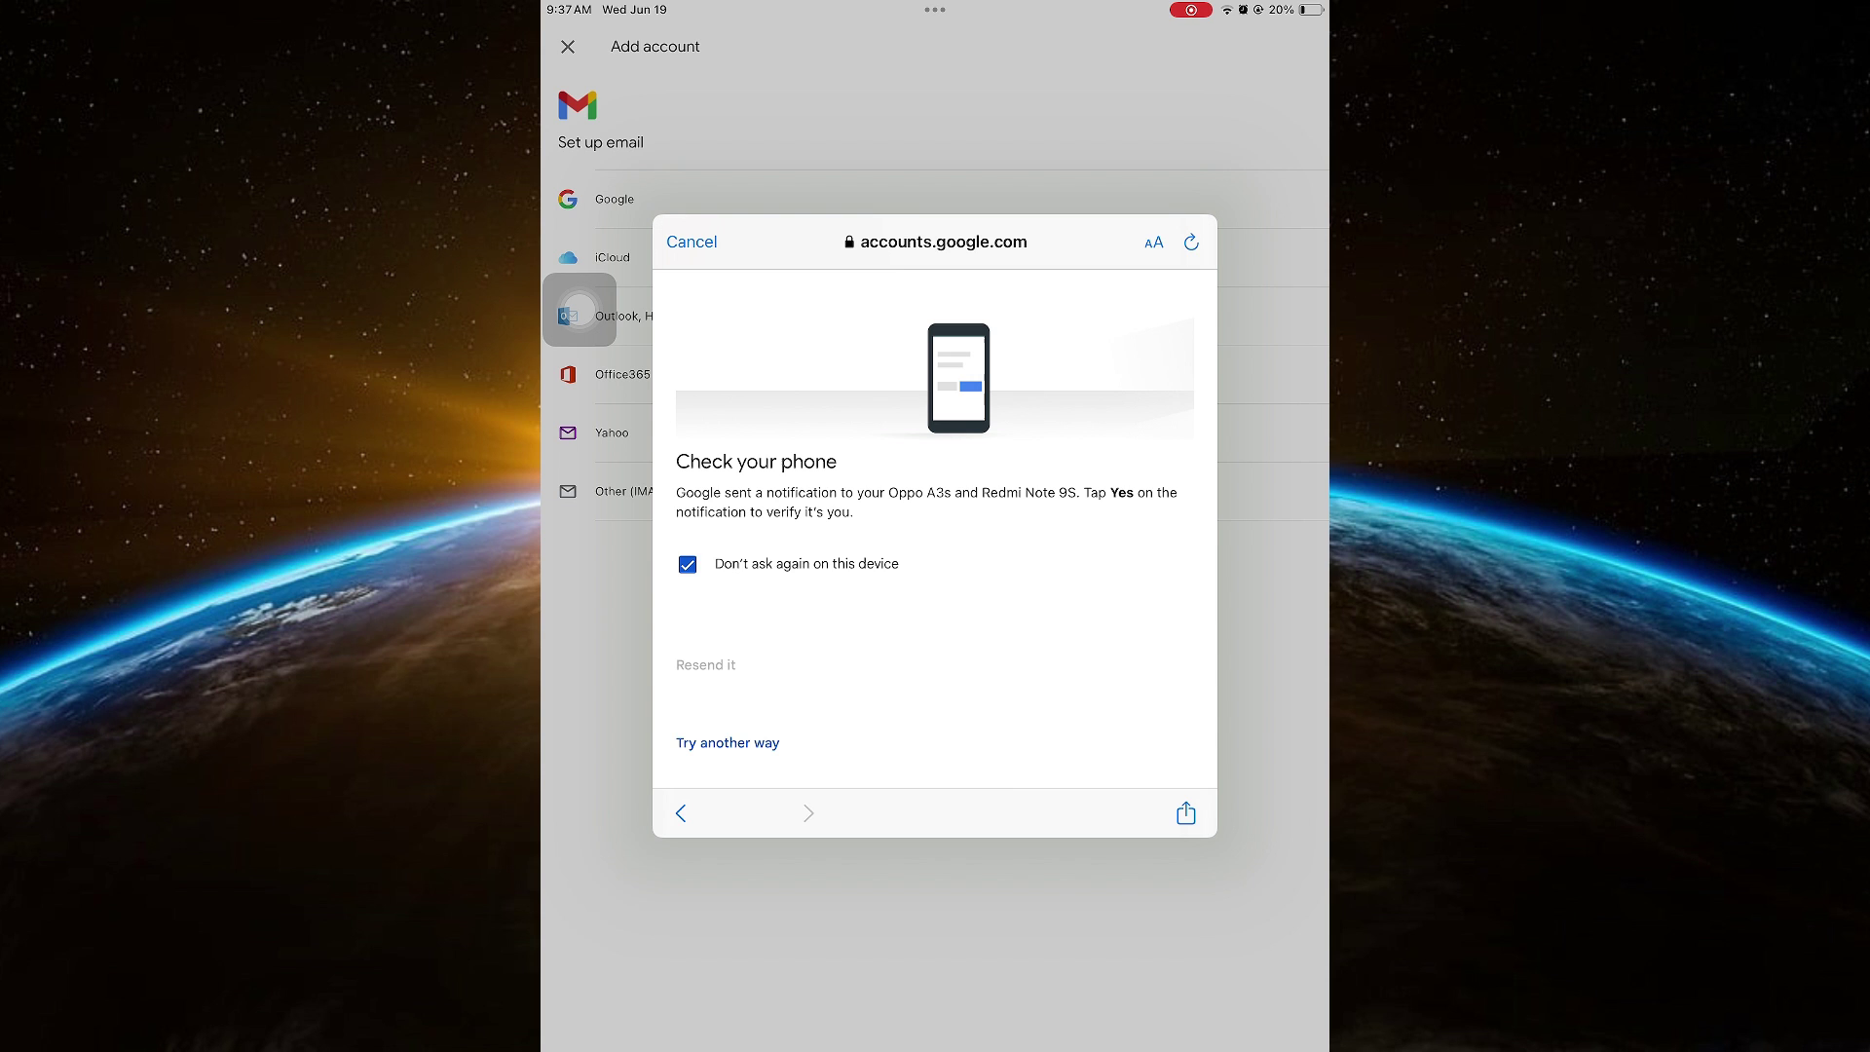
Choose 'Try another way' on the 'Check your phone' page
left_click(727, 742)
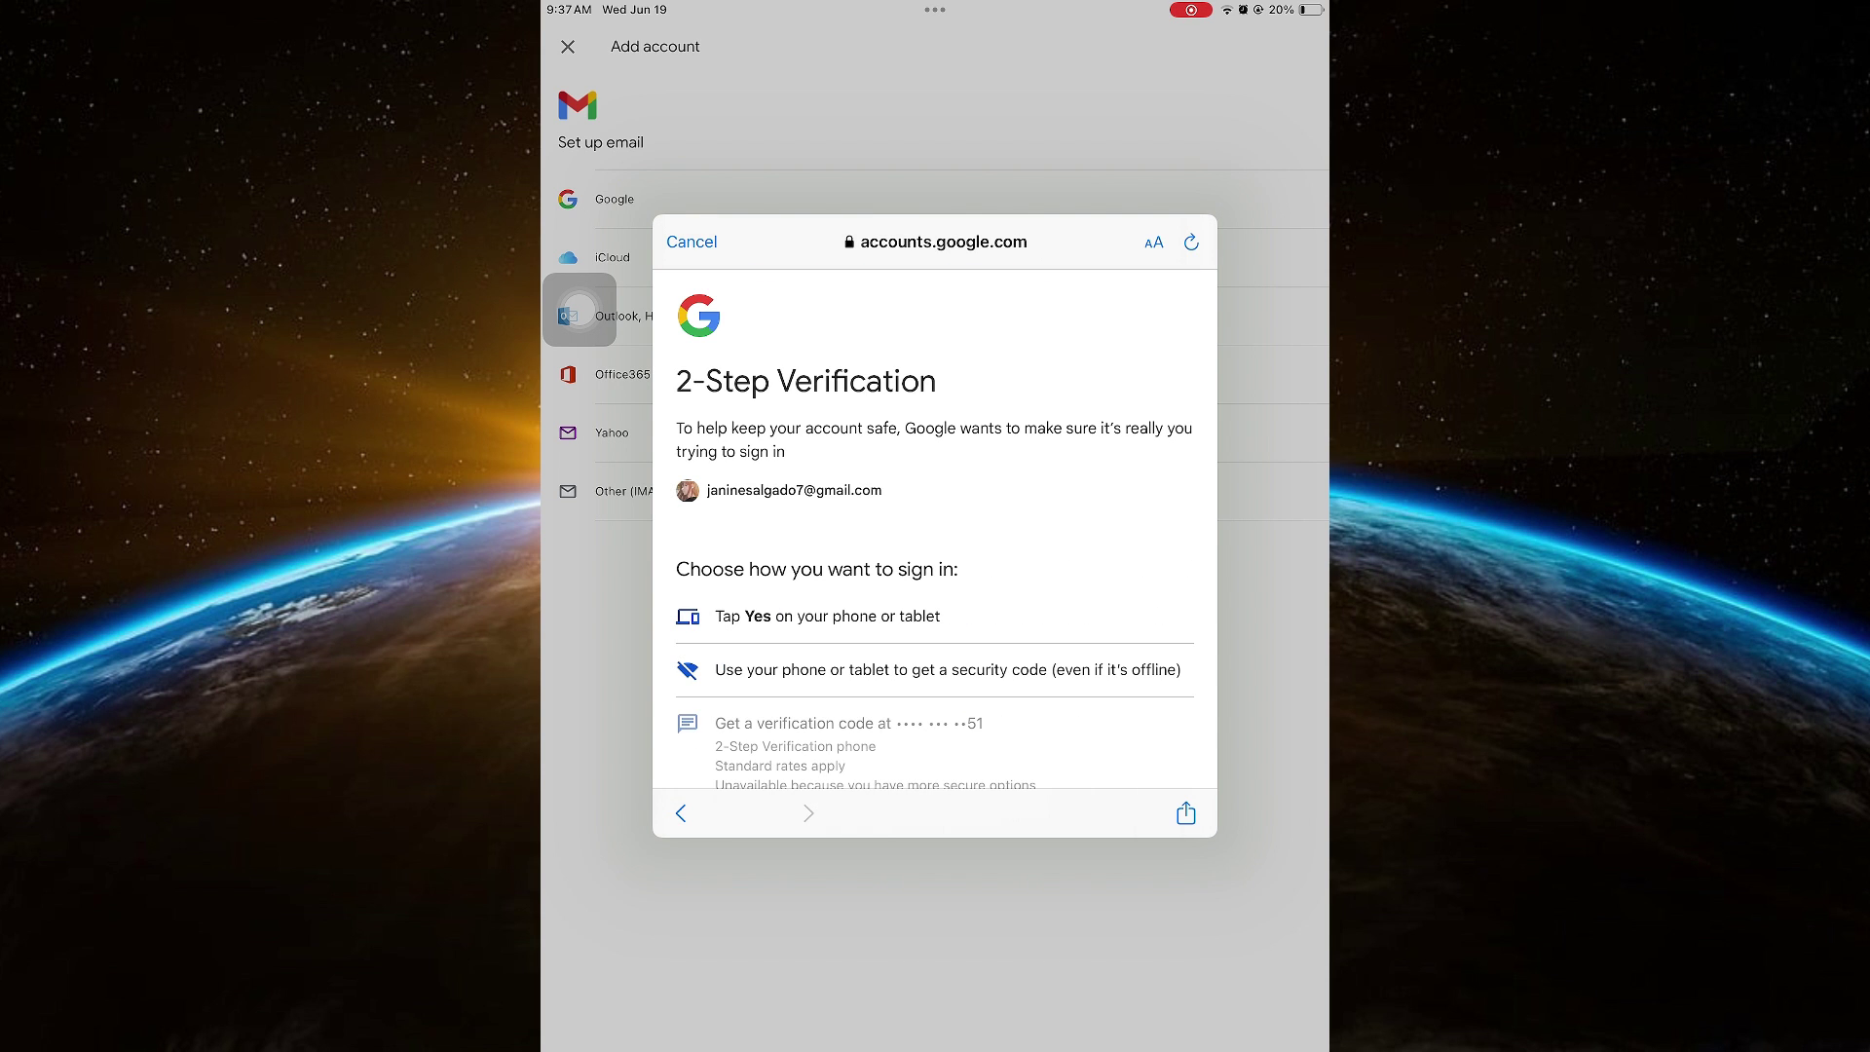
scroll(936, 585, "down", 4)
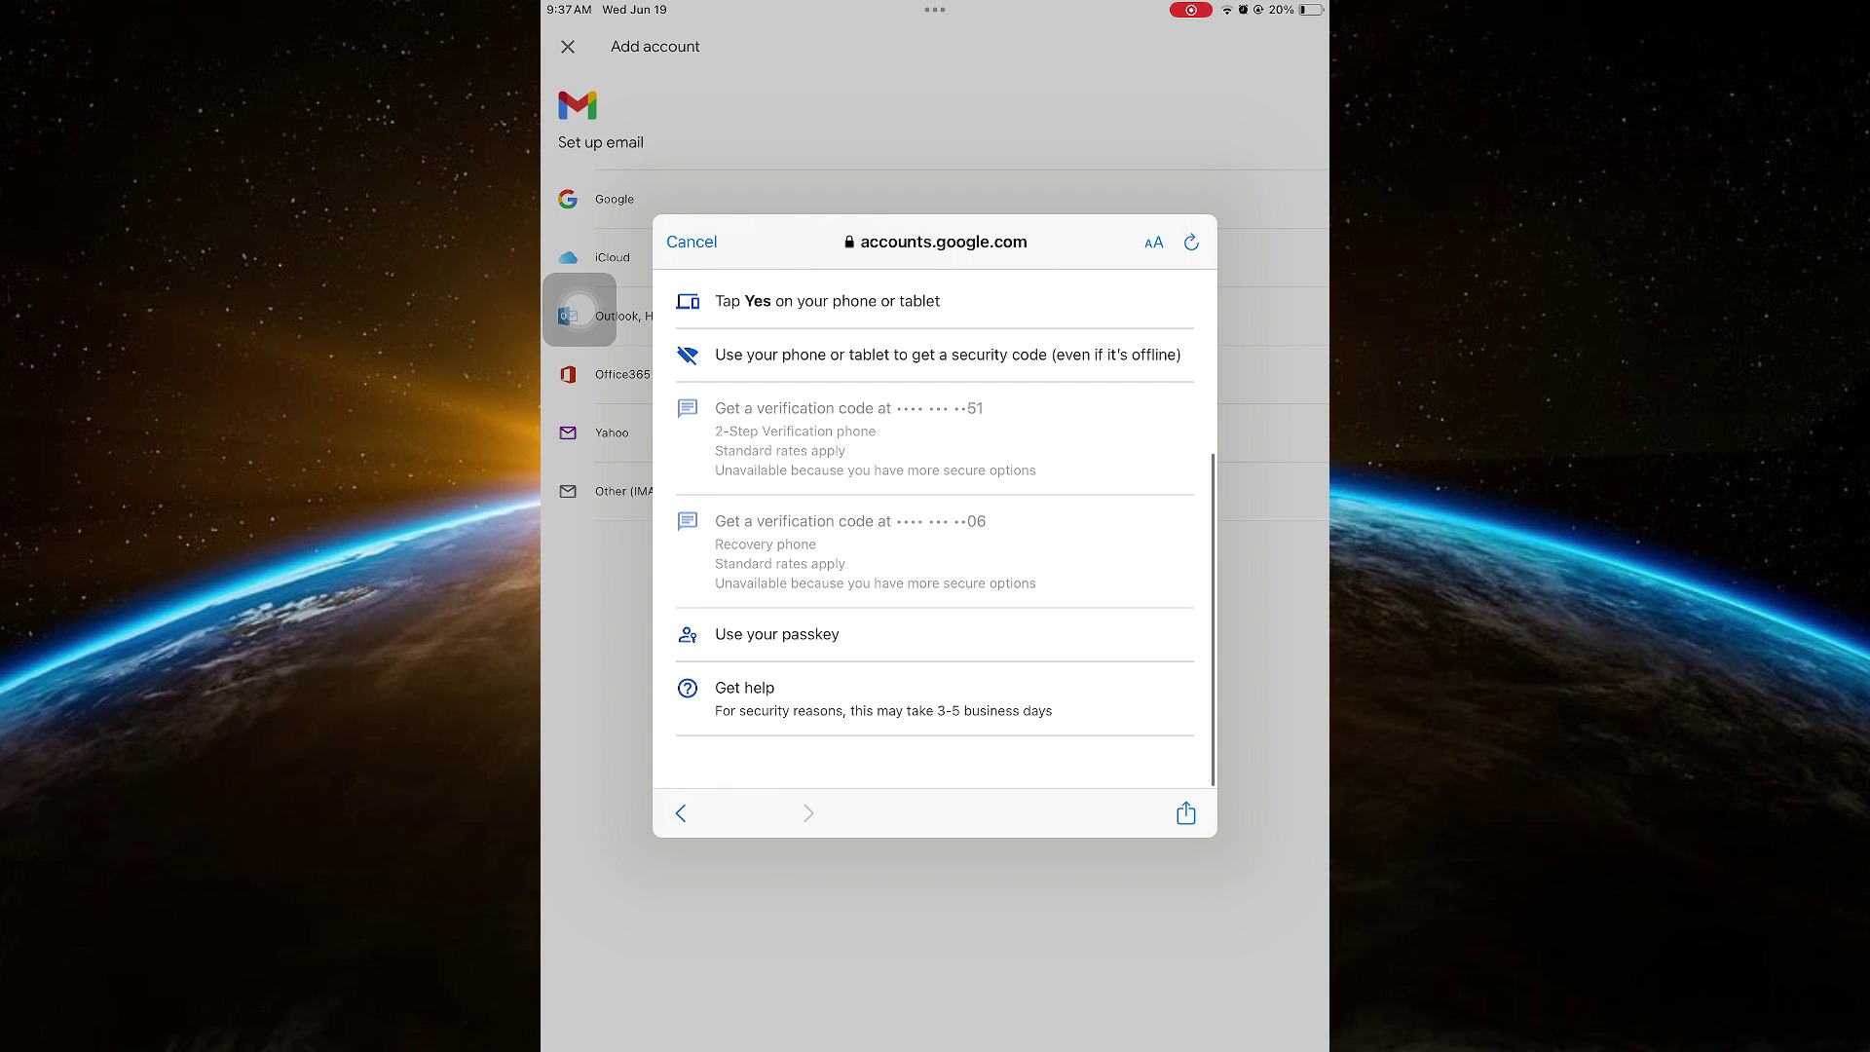
scroll(935, 555, "up", 4)
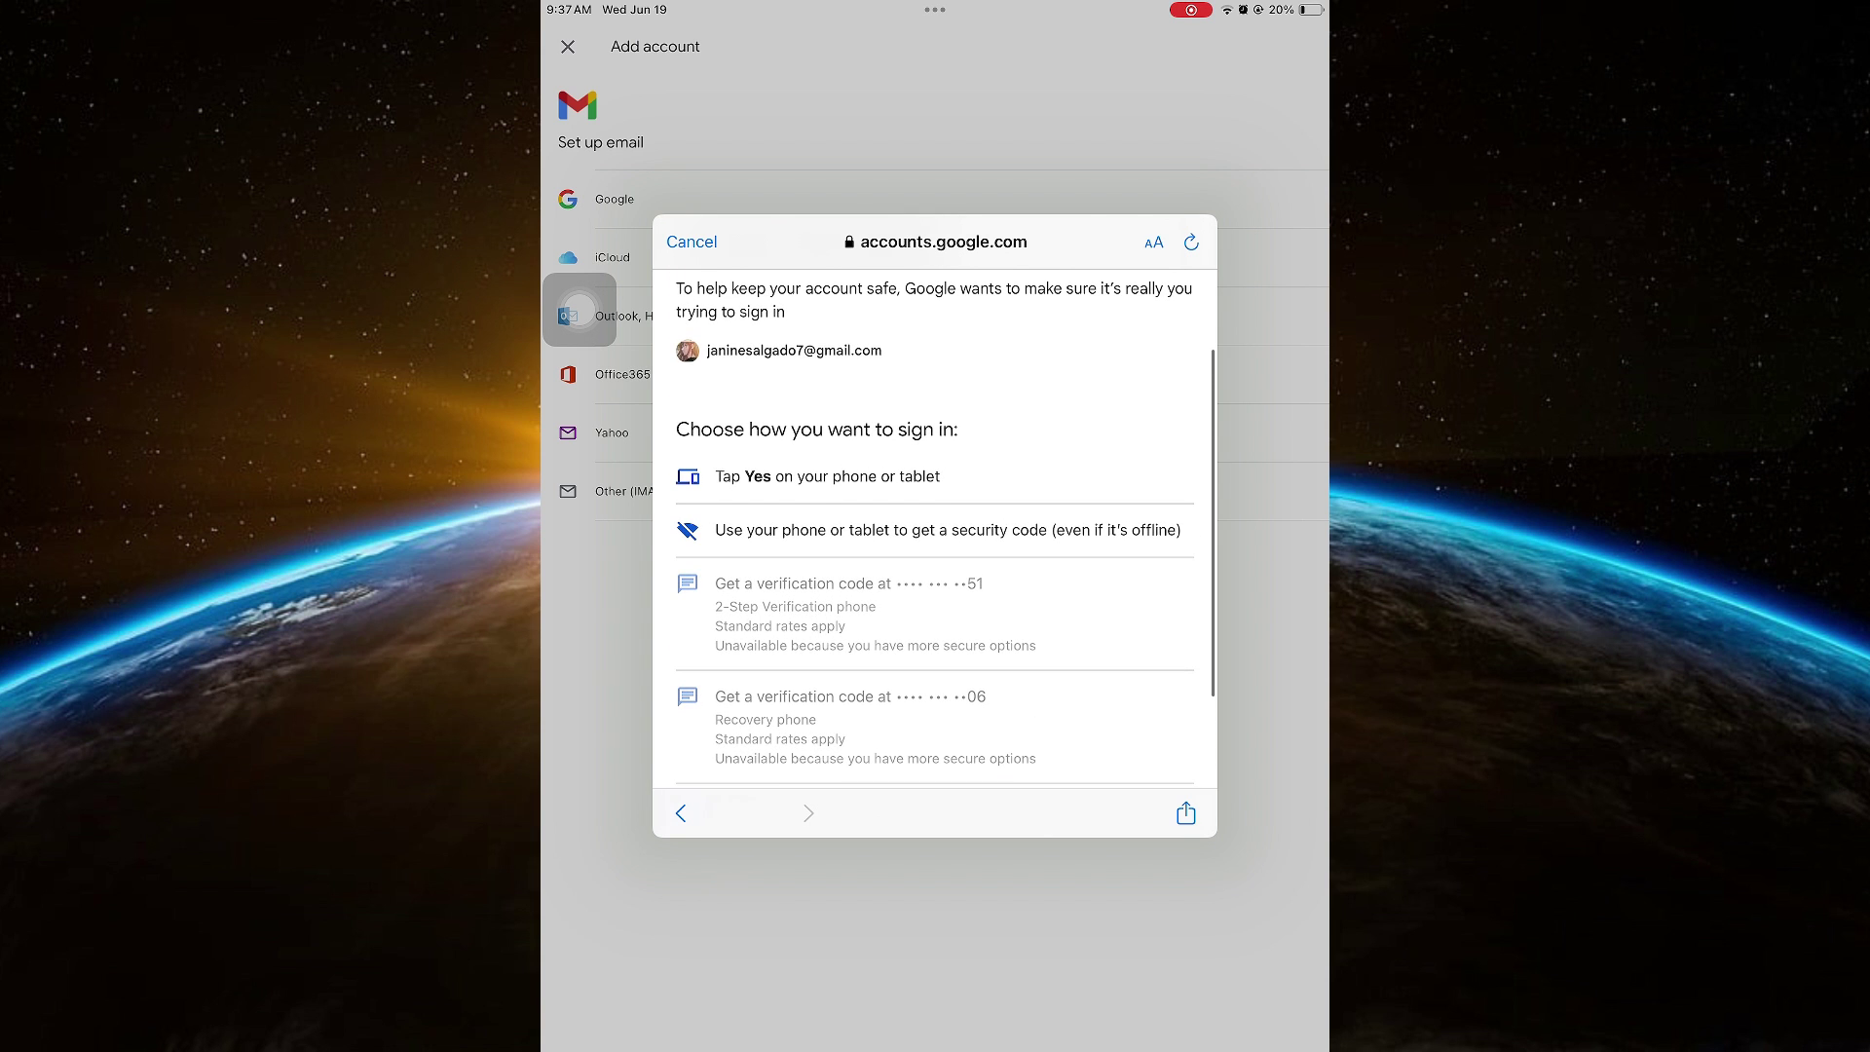
scroll(936, 555, "down", 4)
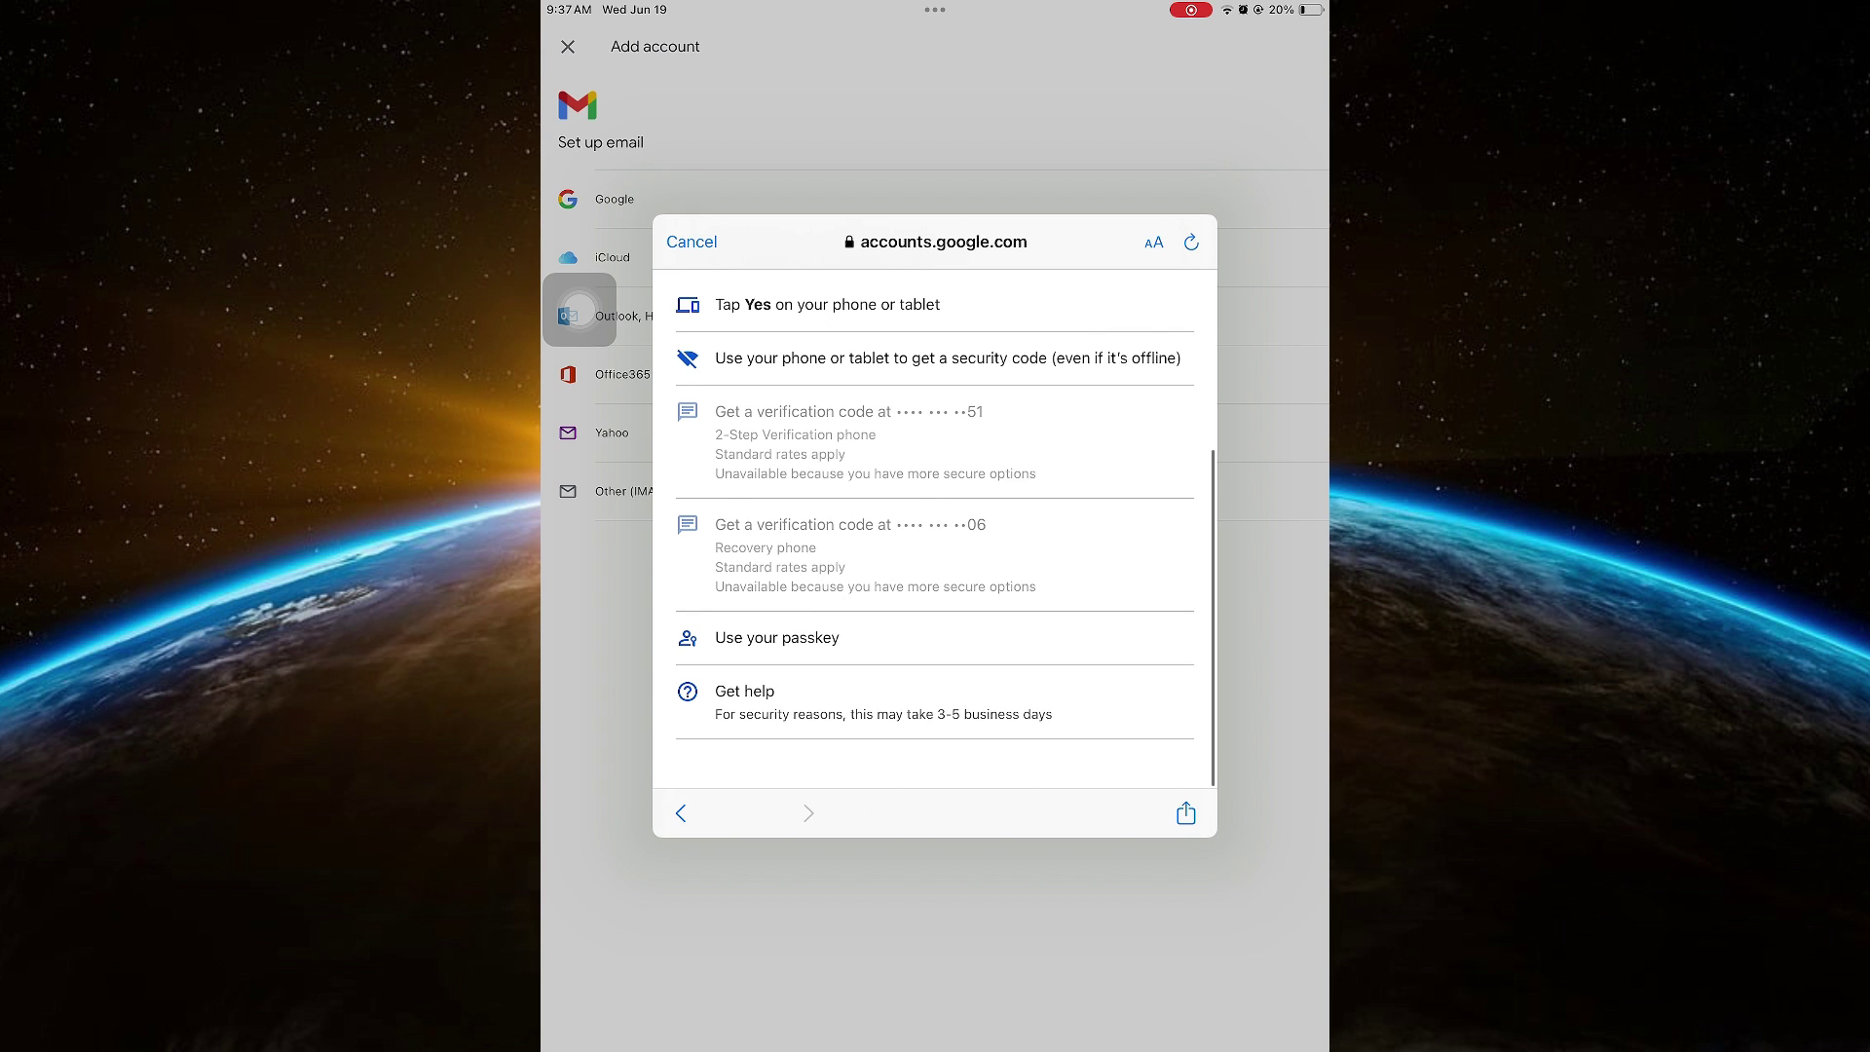
Choose 'Get help' from the 2-Step Verification options
left_click(937, 712)
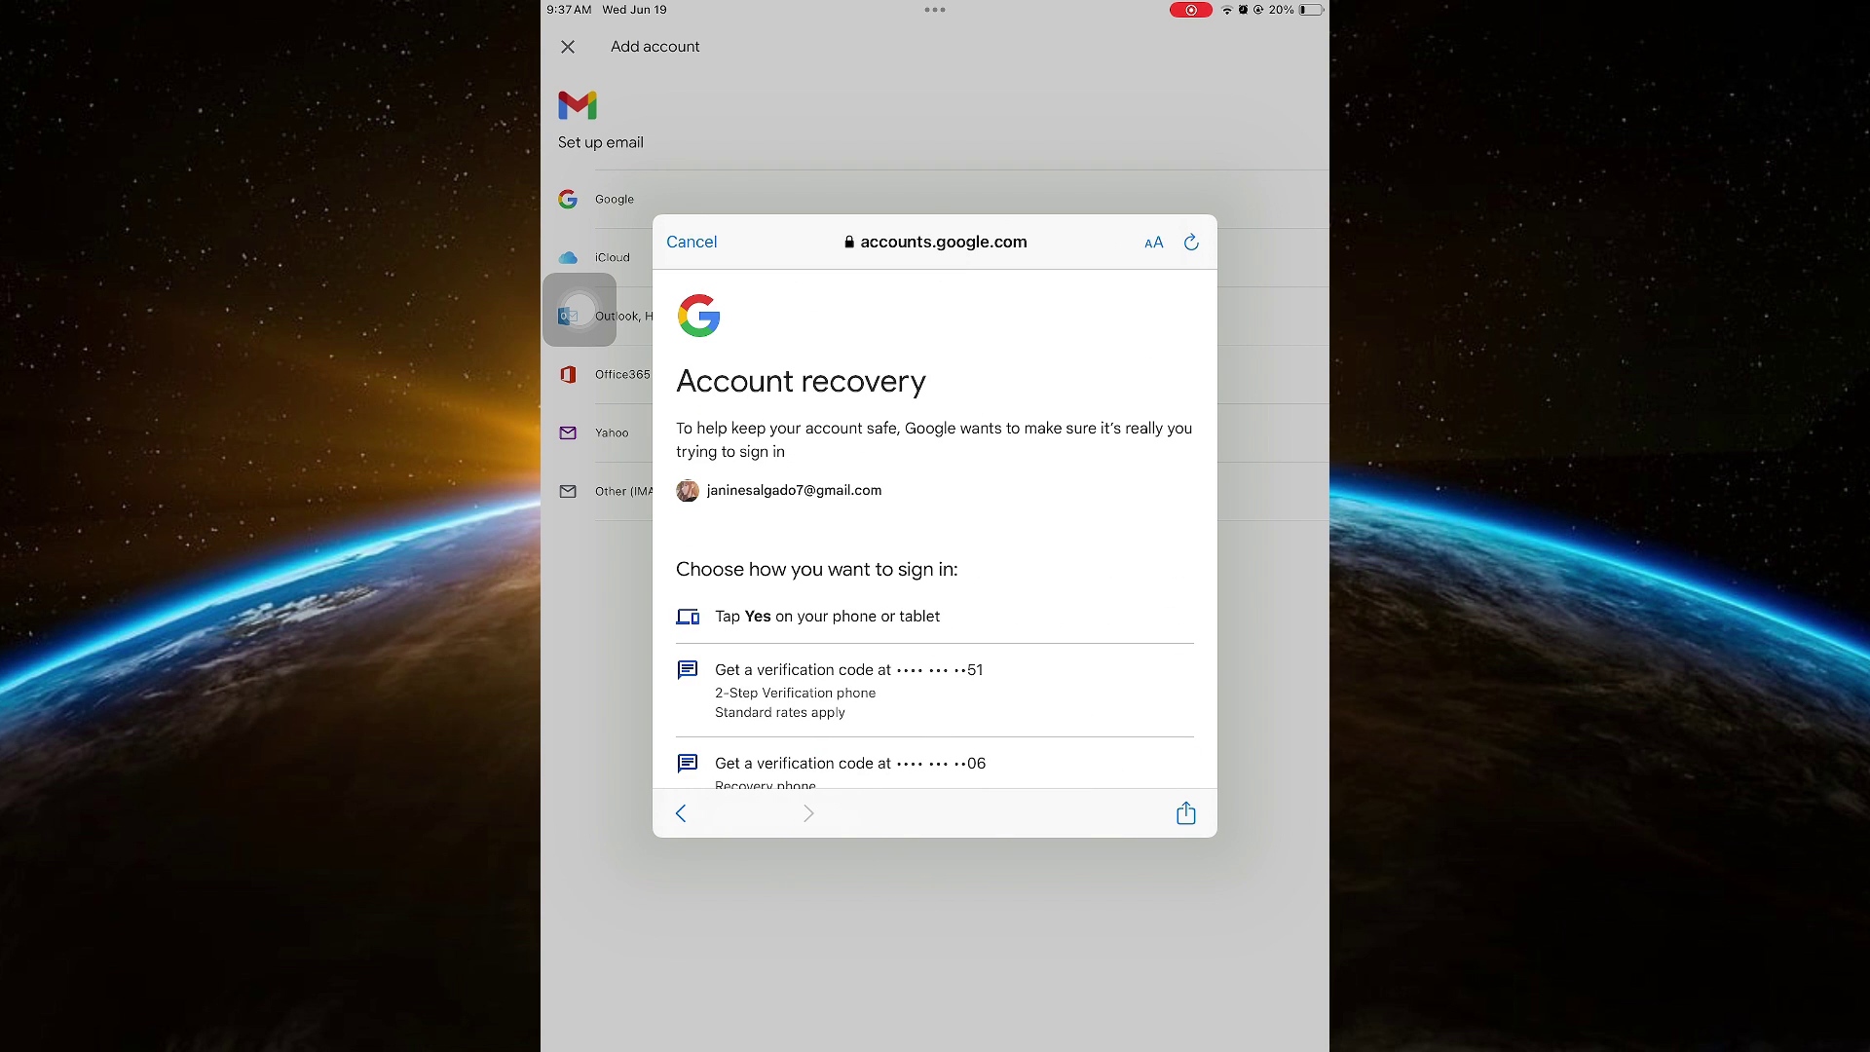
scroll(935, 585, "down", 5)
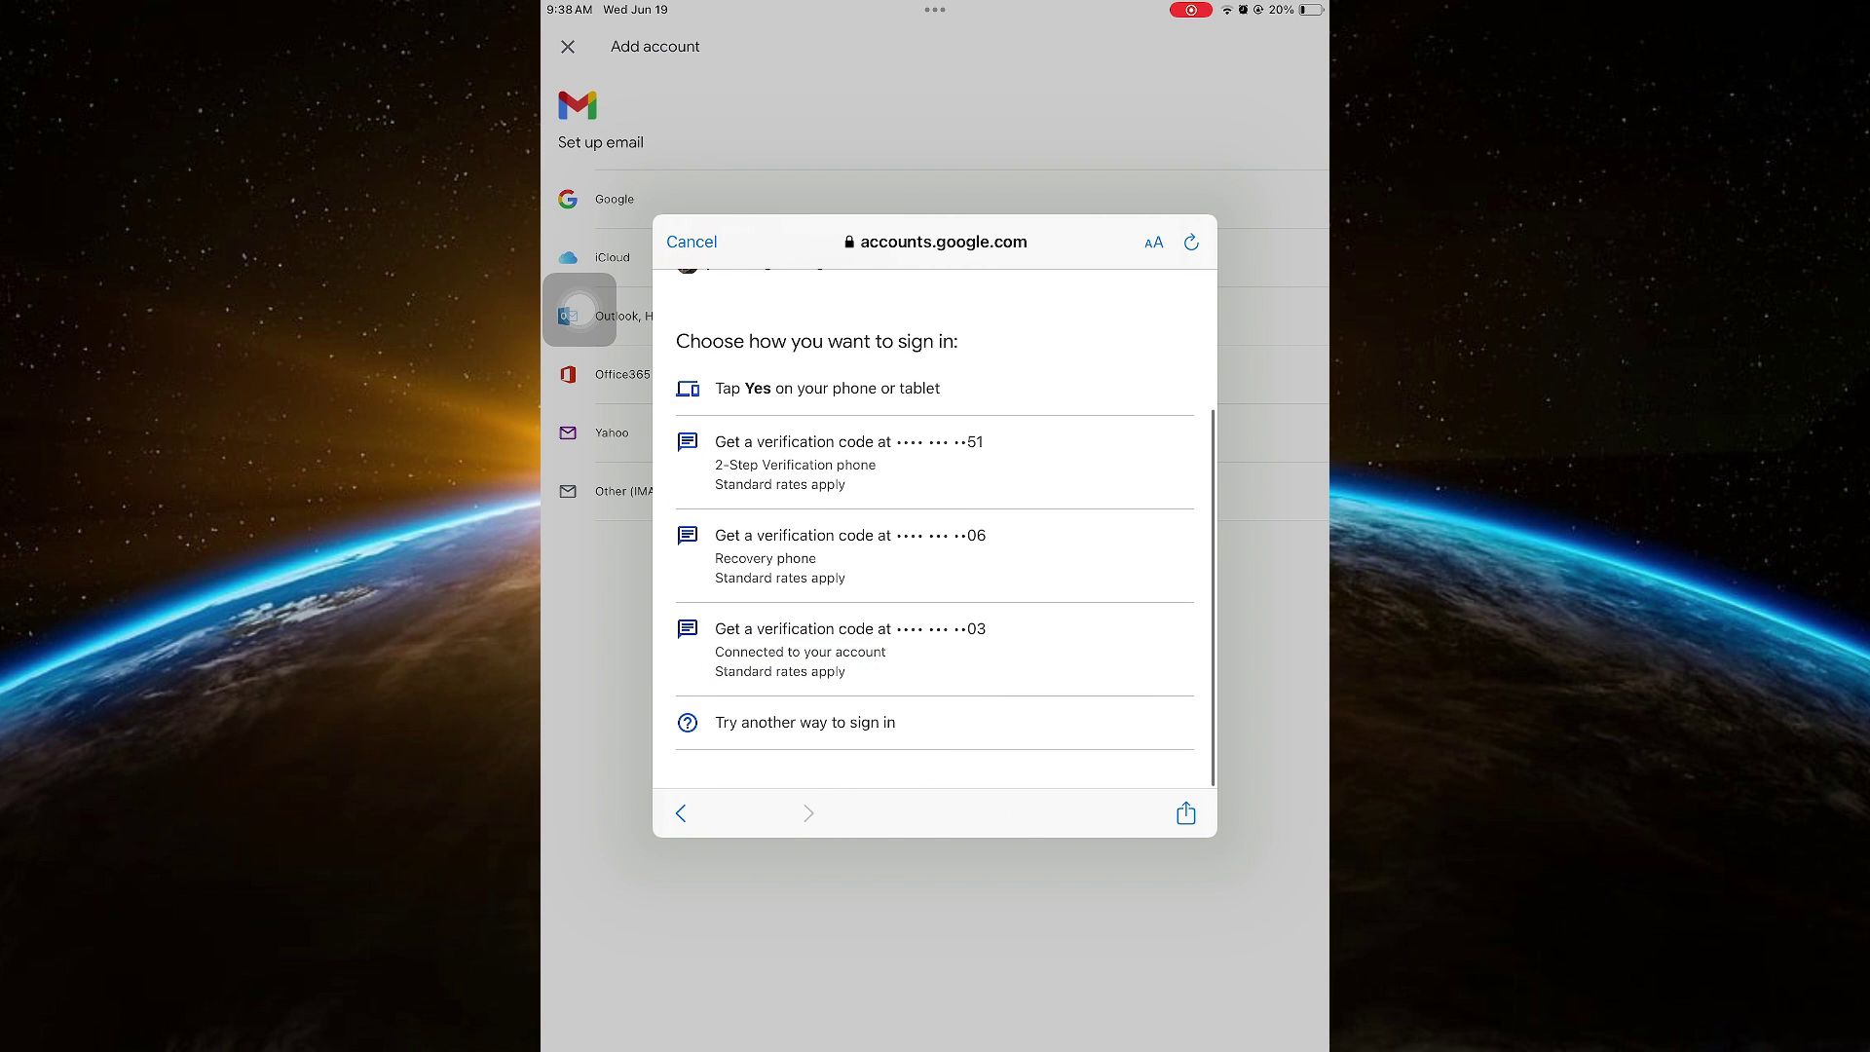
Pick 'Try another way to sign in', retry, and resubmit the account email
left_click(805, 722)
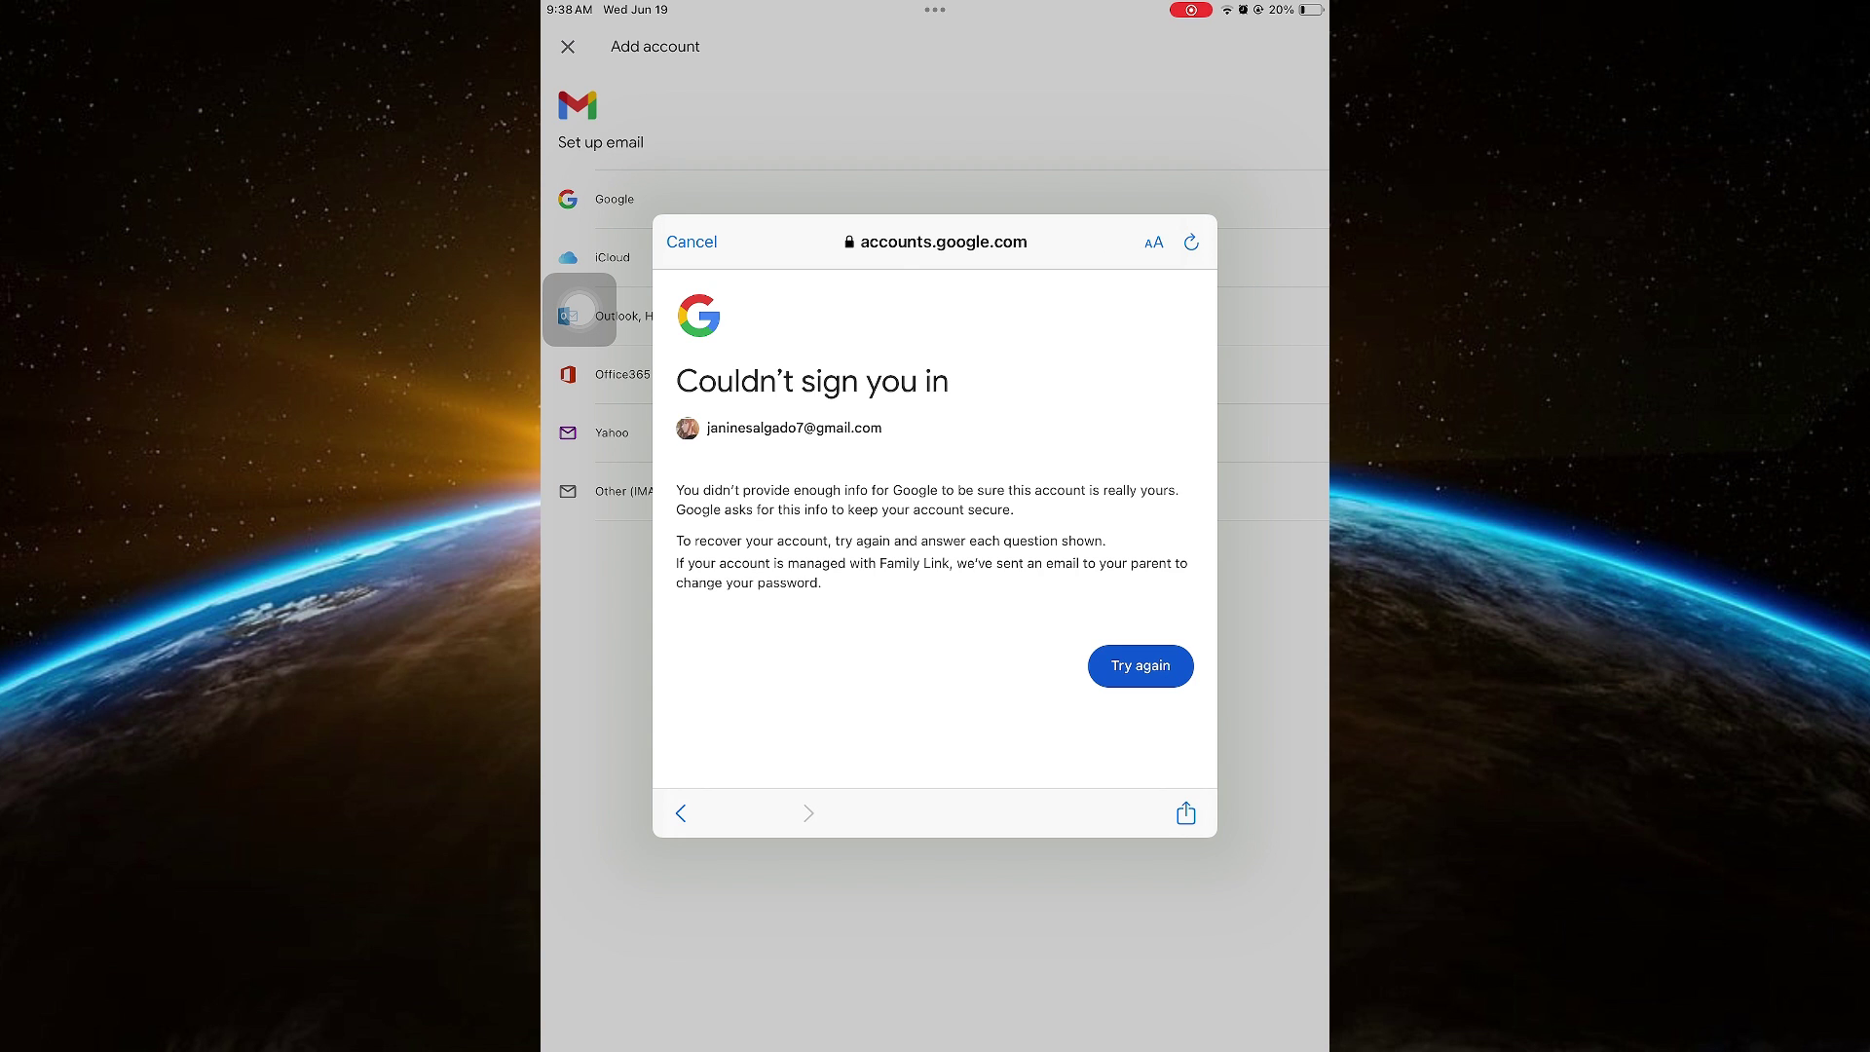
left_click(1140, 665)
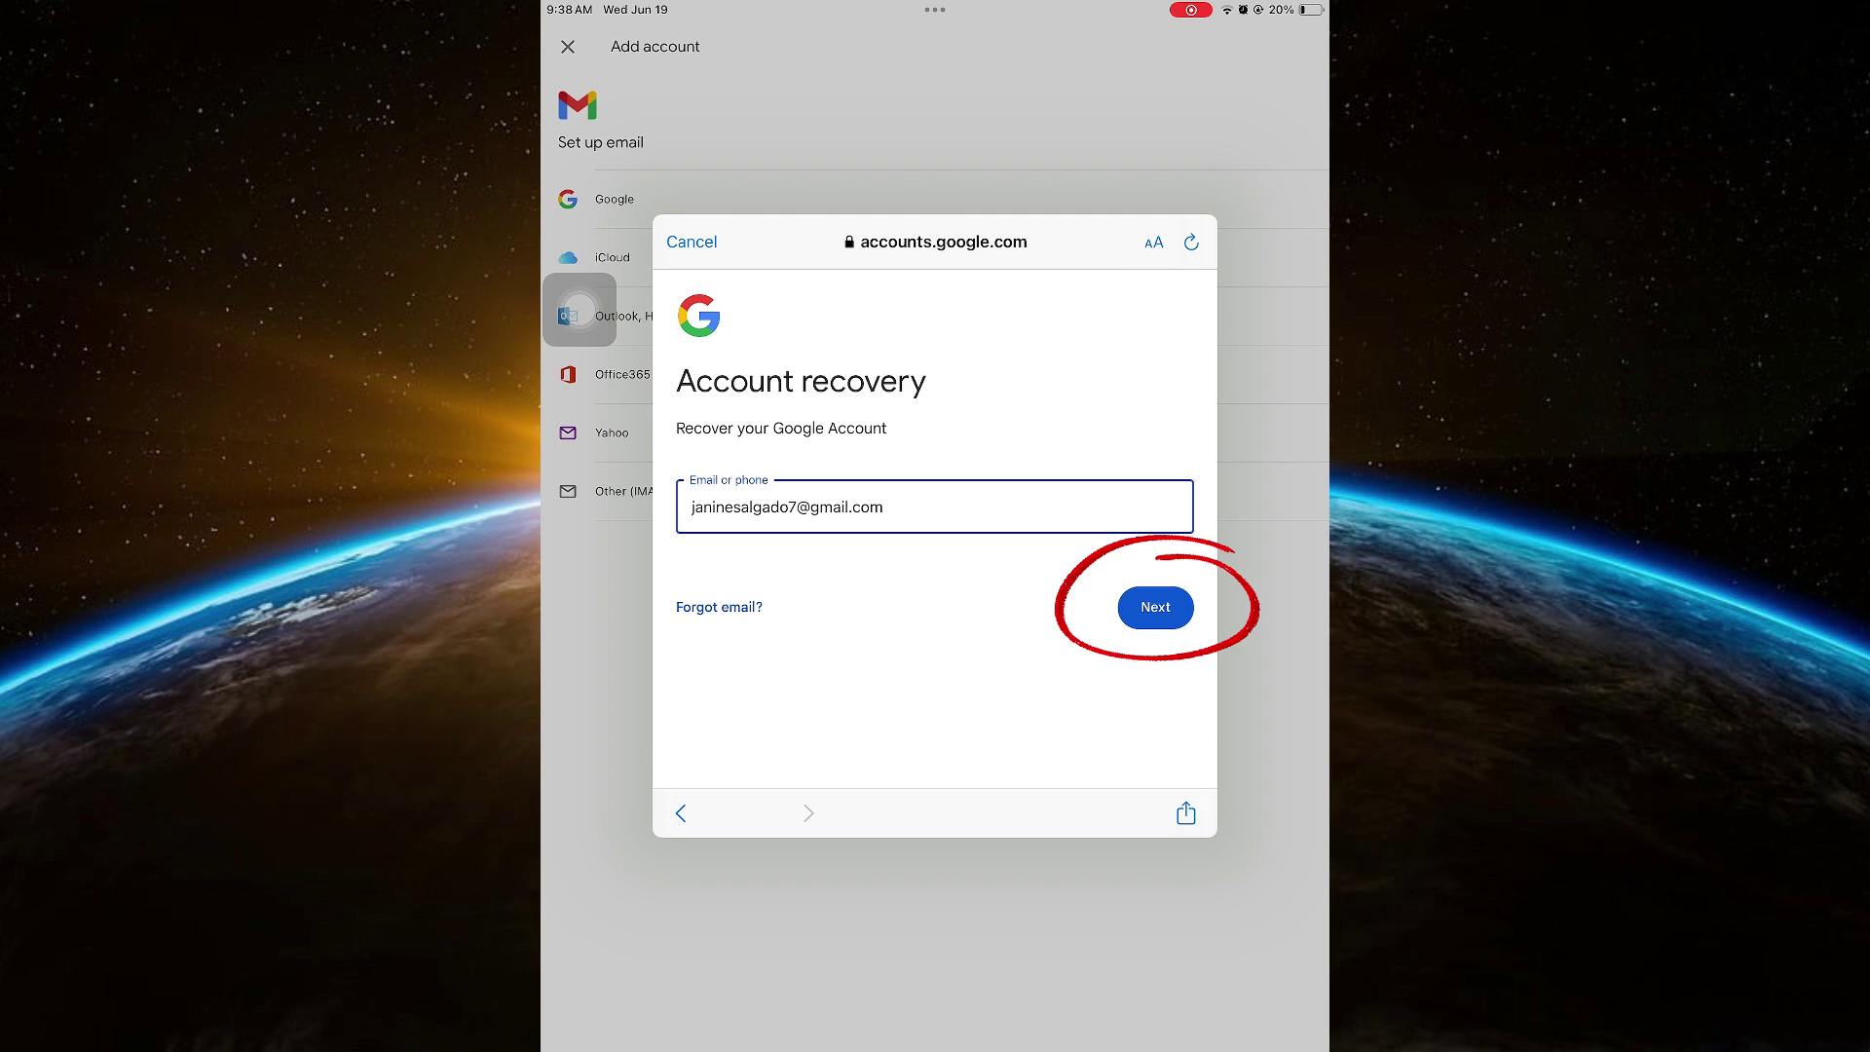
left_click(1156, 606)
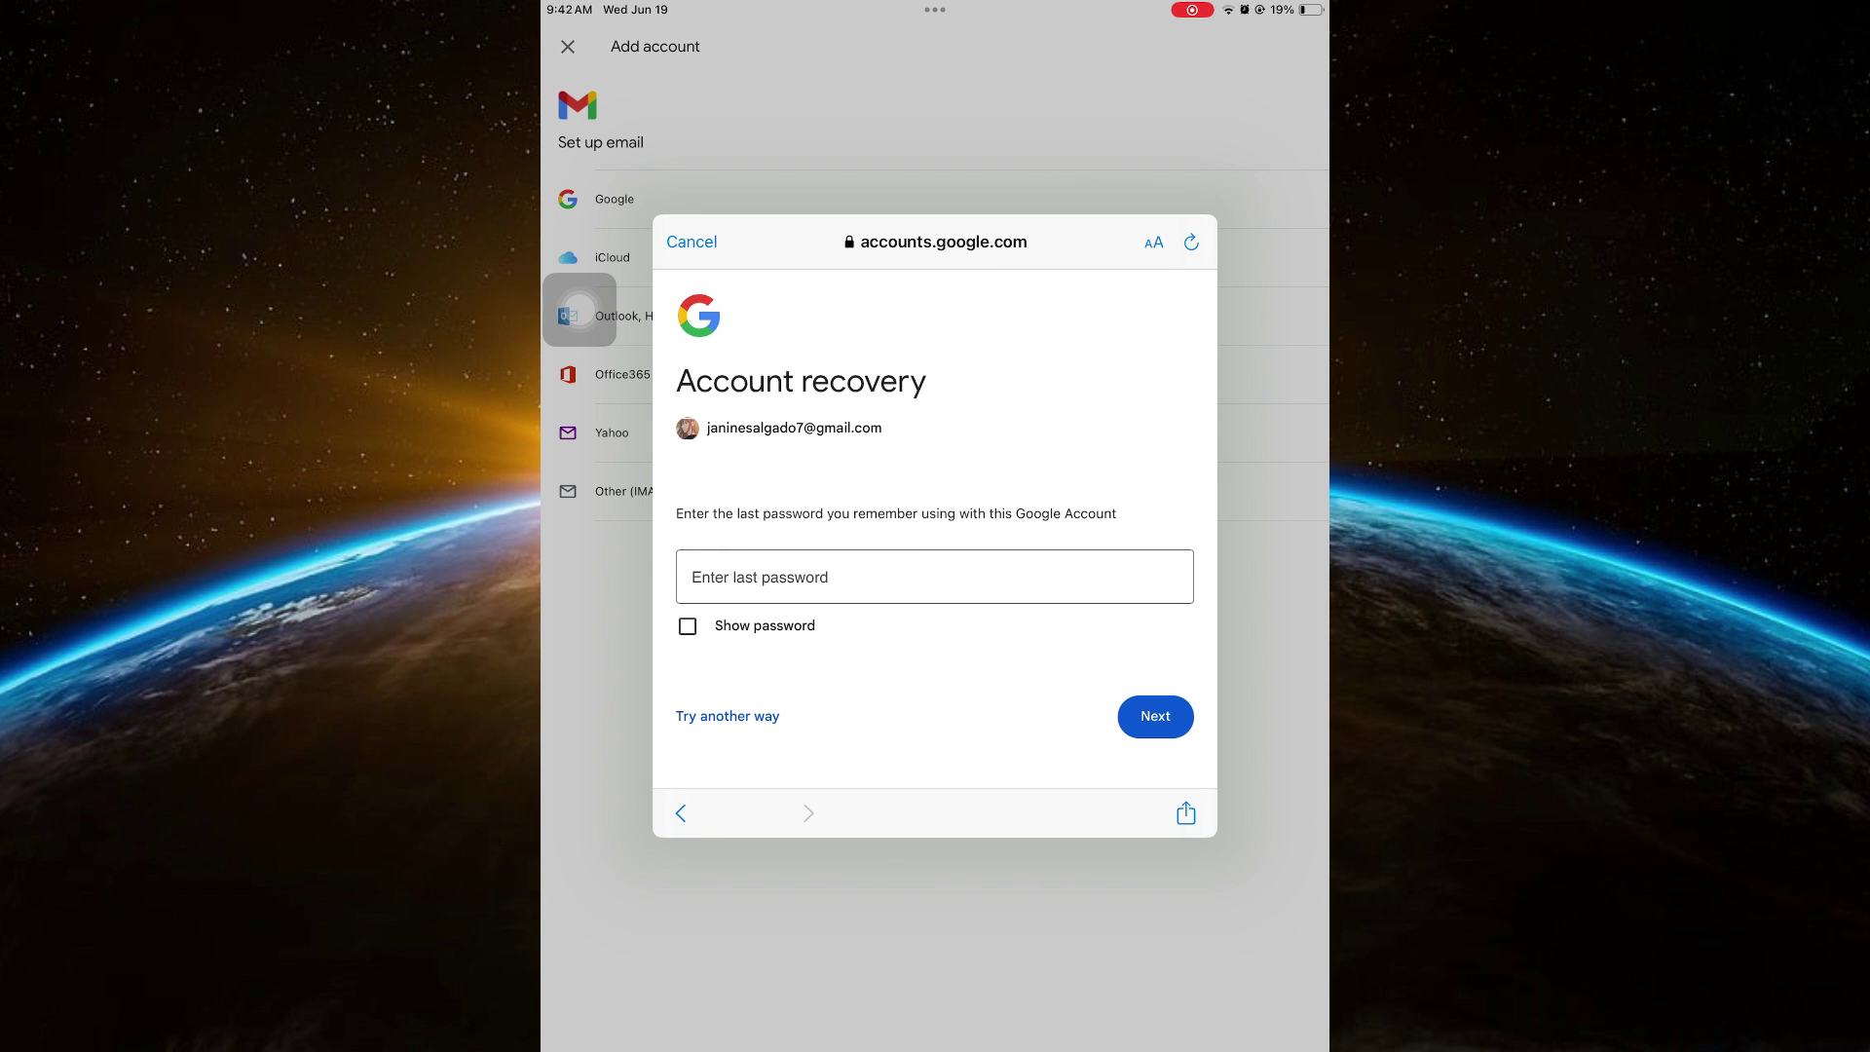
Enter and submit the last remembered password
left_click(935, 576)
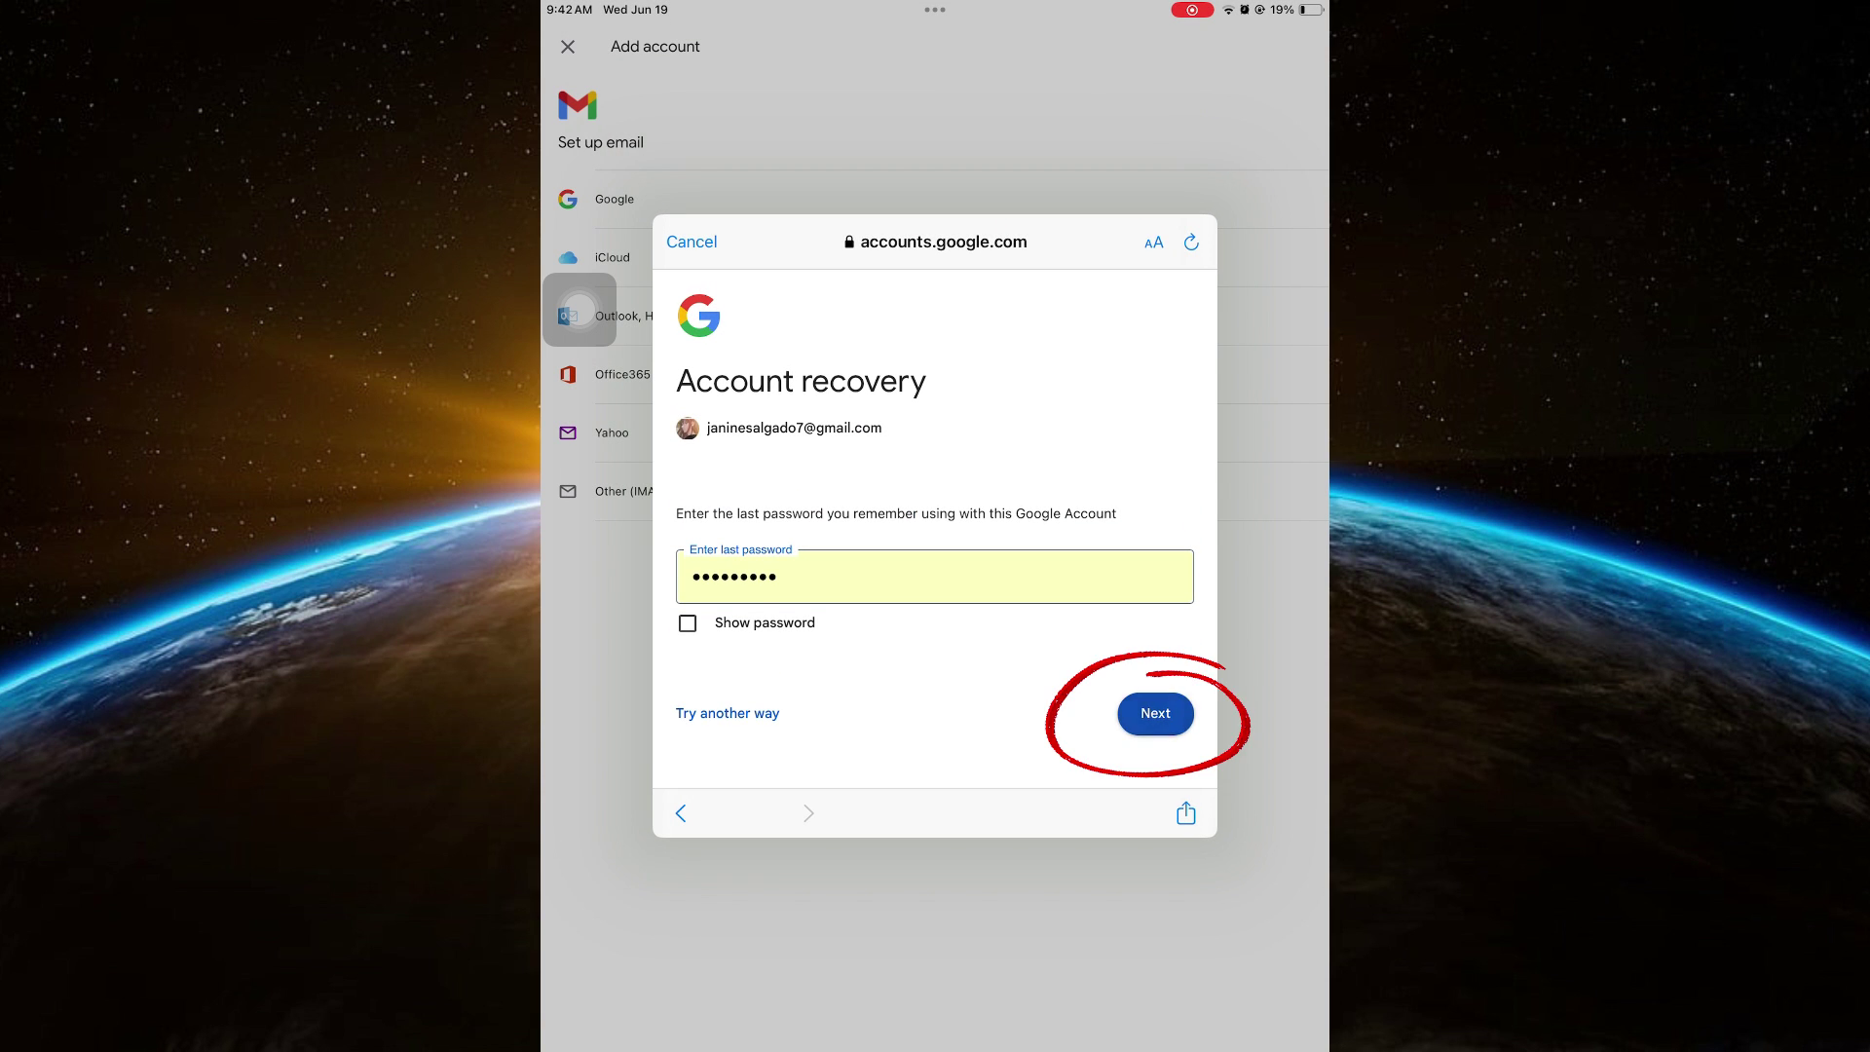
left_click(1155, 713)
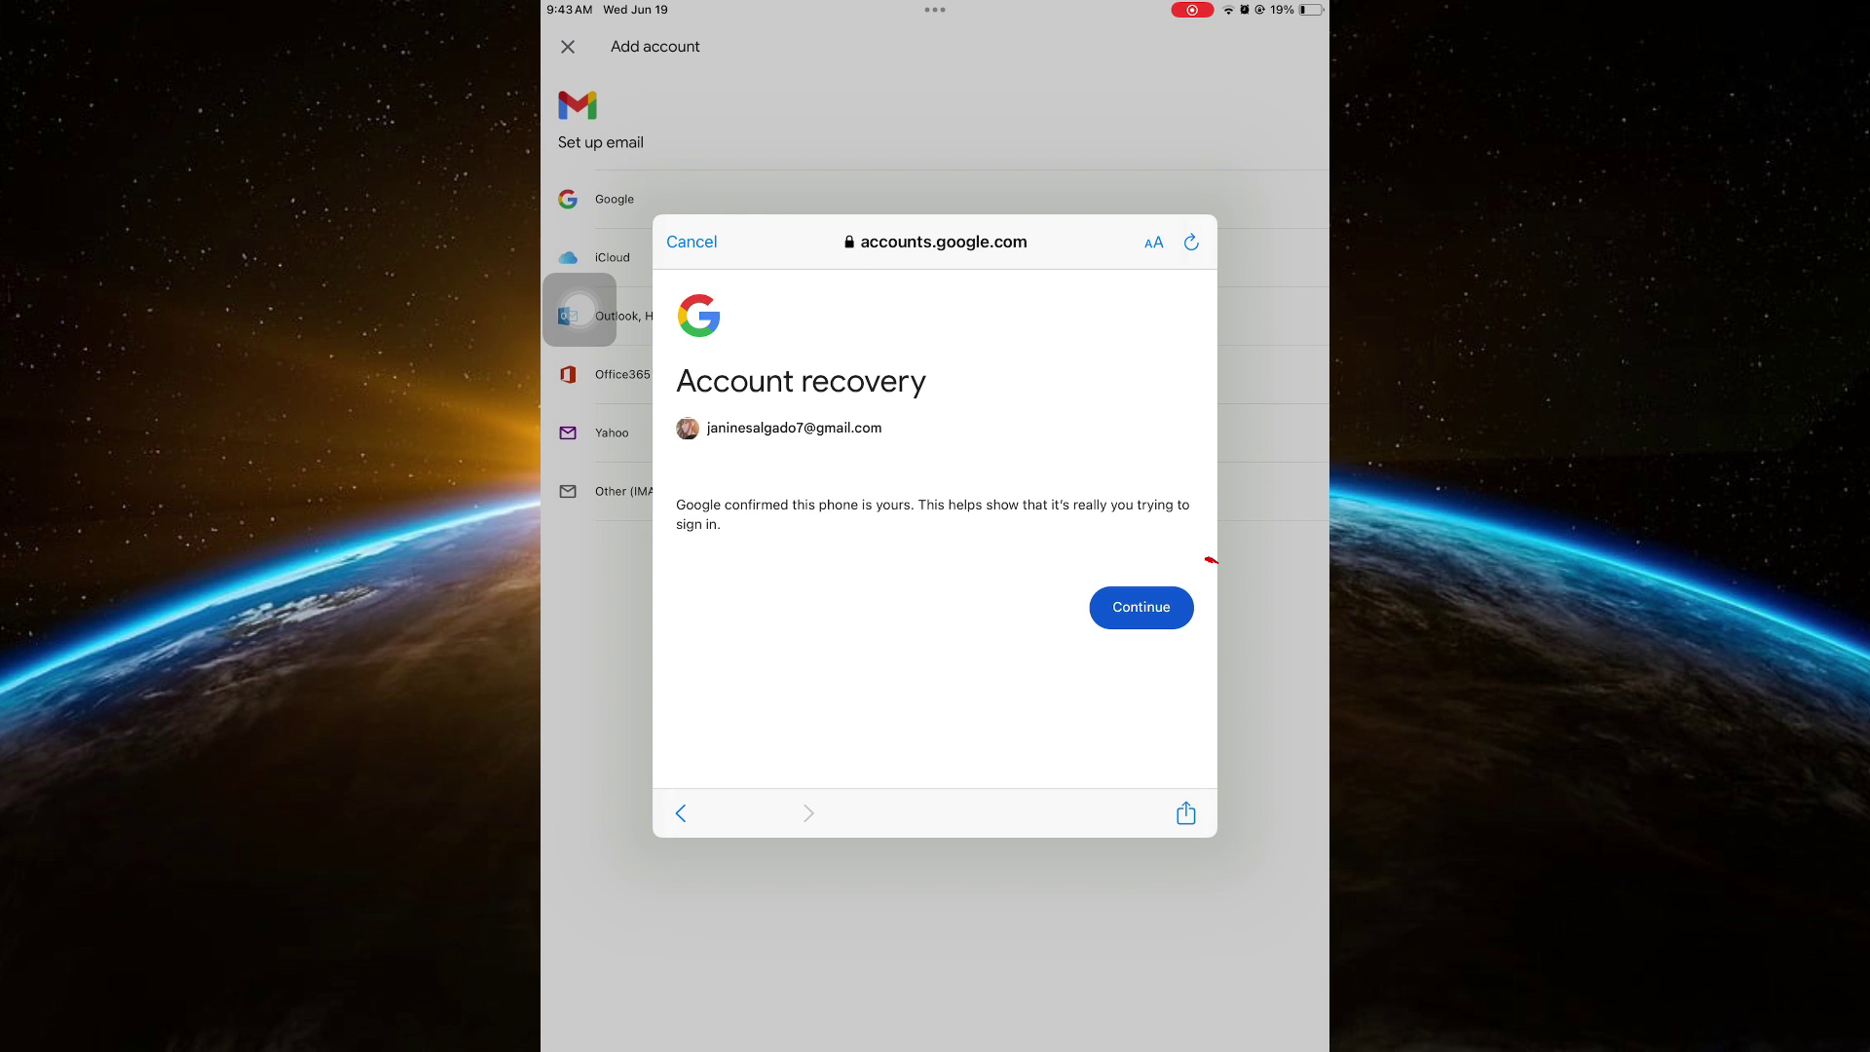
Continue past the 'Google confirmed this phone is yours' page
left_click(1141, 607)
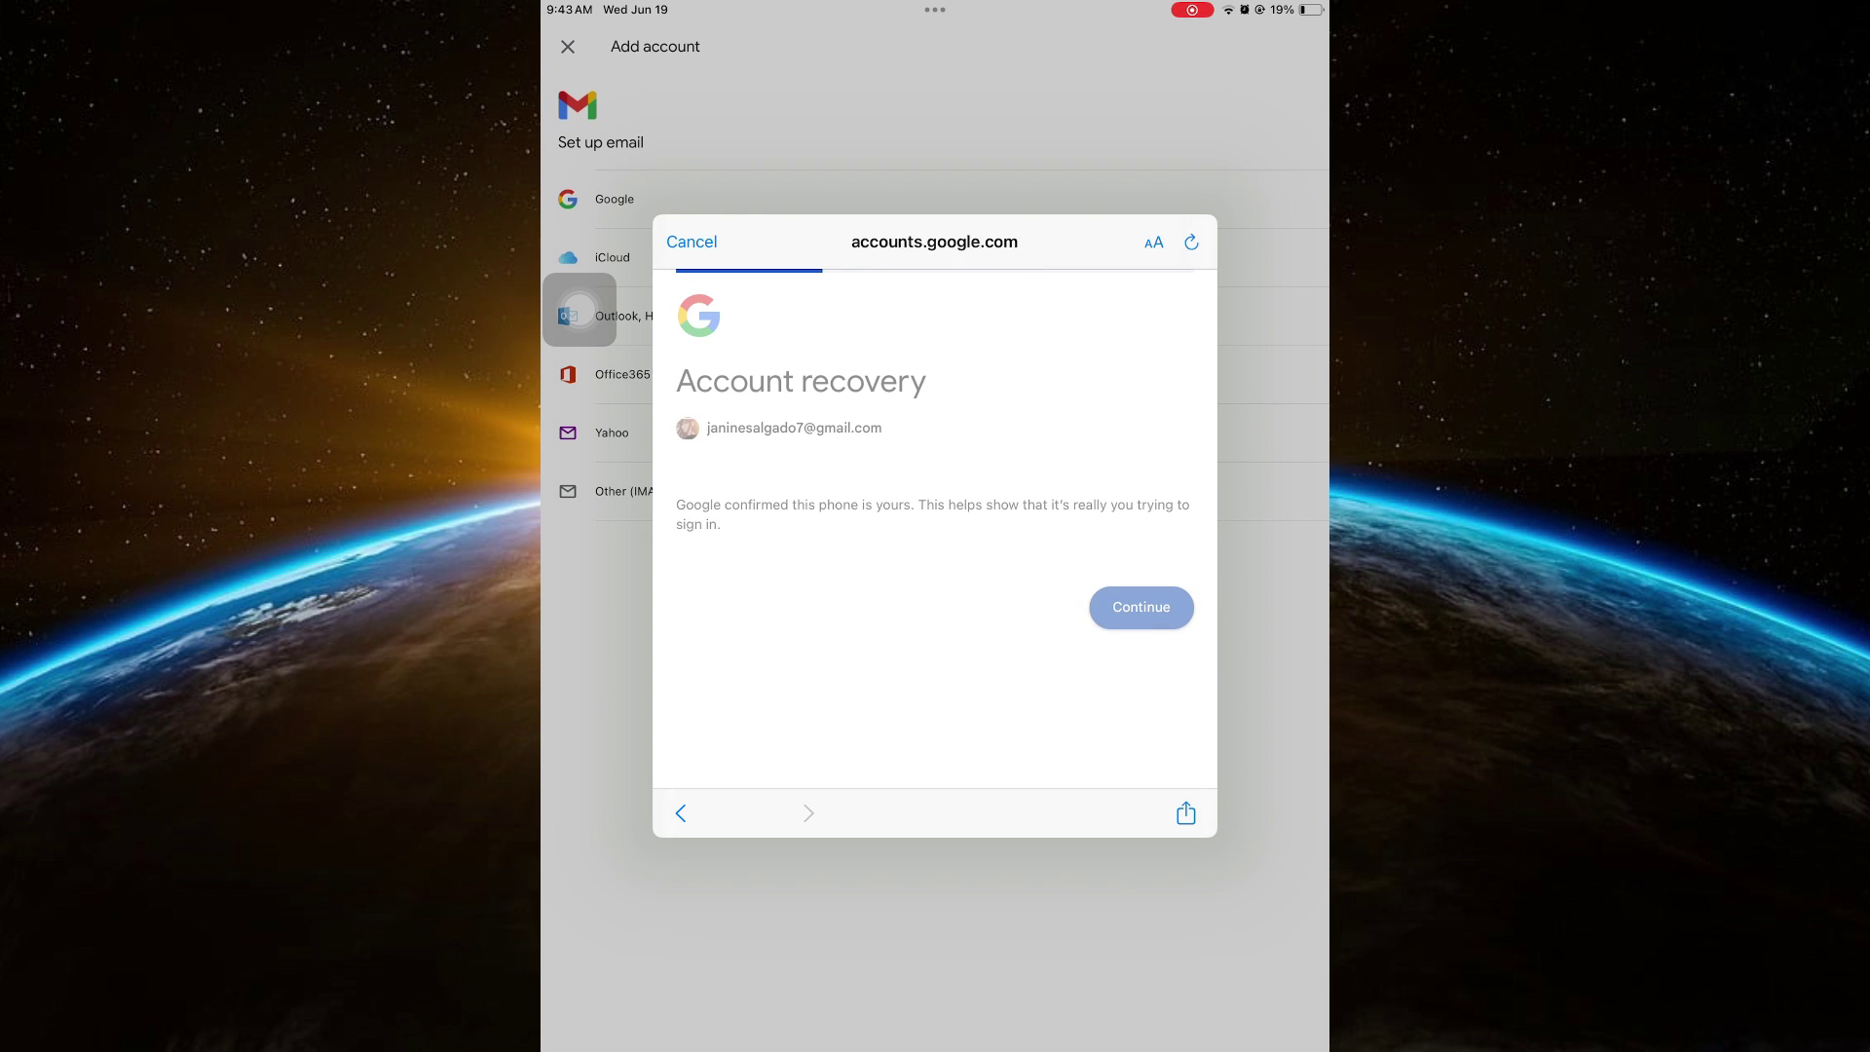